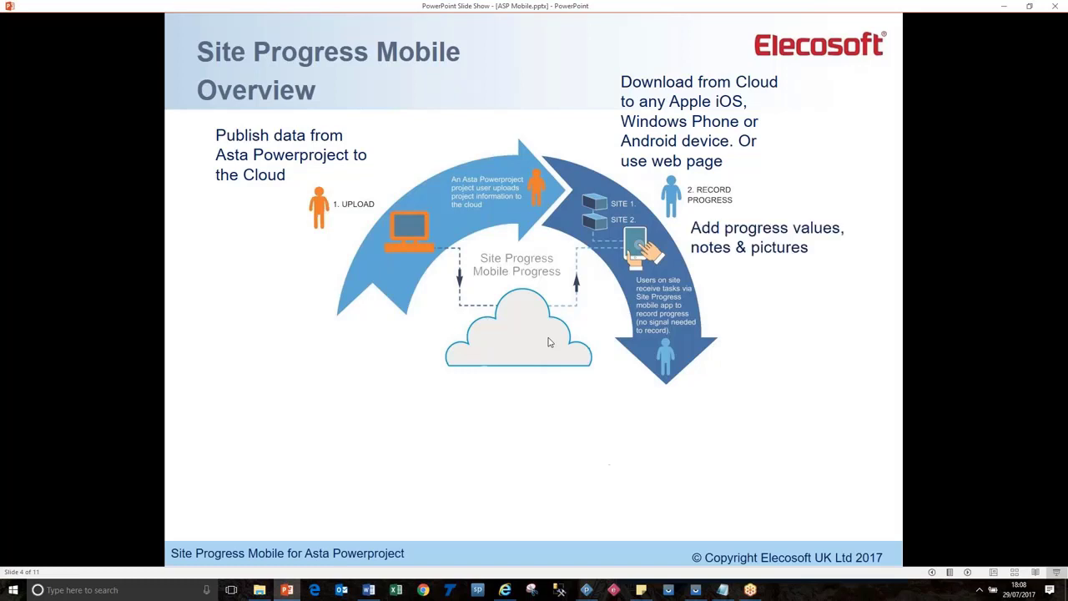
Advance the Site Progress Mobile Overview slide to reveal the offline updating note and the Submit stage.
{"action": "key", "text": "Right"}
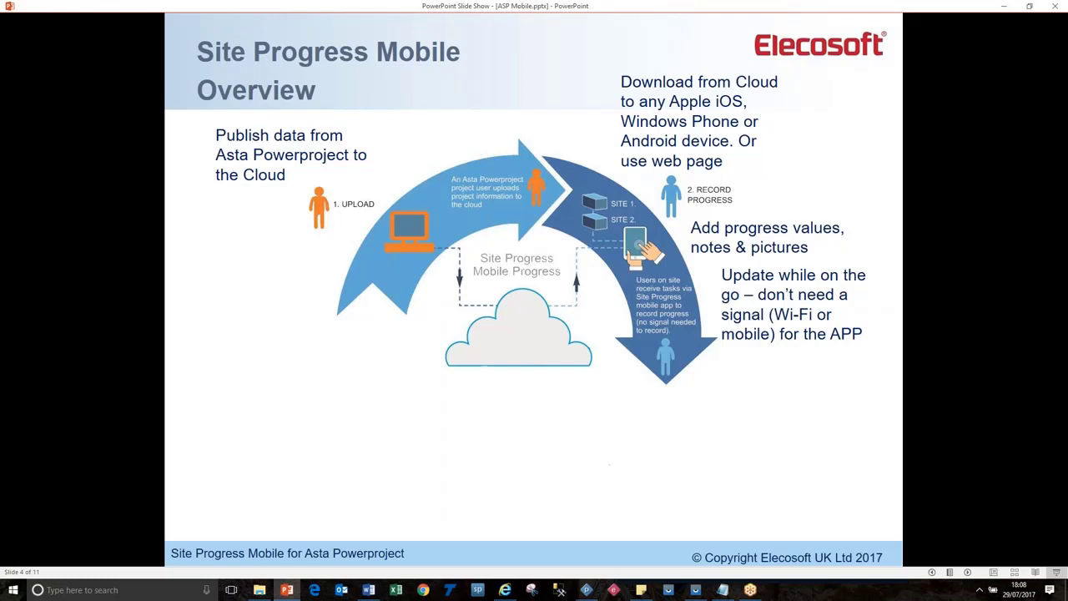
{"action": "key", "text": "Right"}
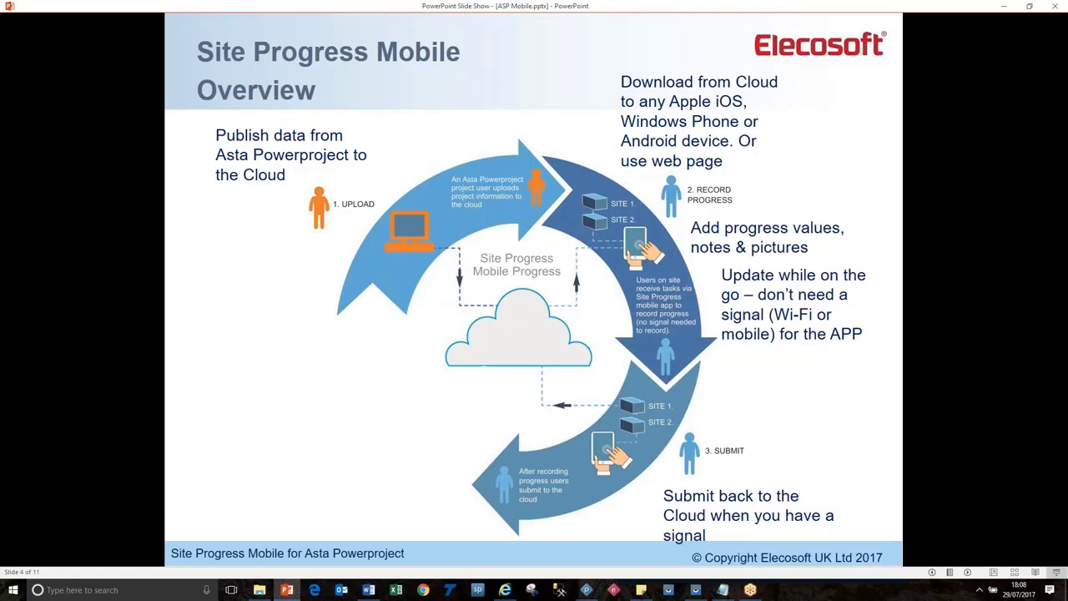
Switch to Asta Powerproject and close the Wrexham Park project.
{"action": "key", "text": "alt+Tab"}
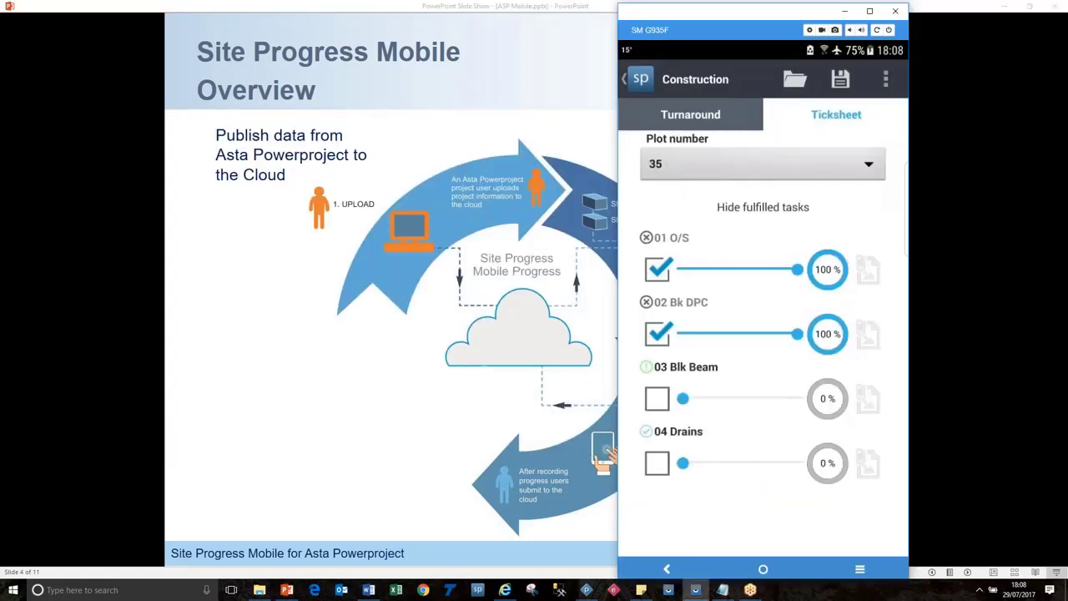
{"action": "key", "text": "alt+Tab"}
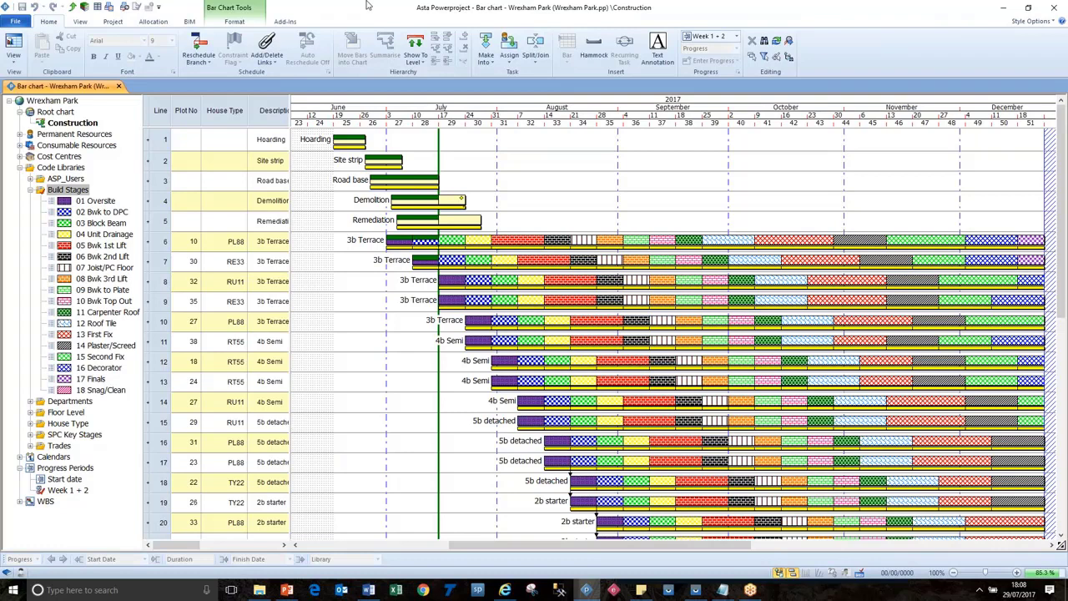
{"action": "left_click", "coordinate": [15, 22]}
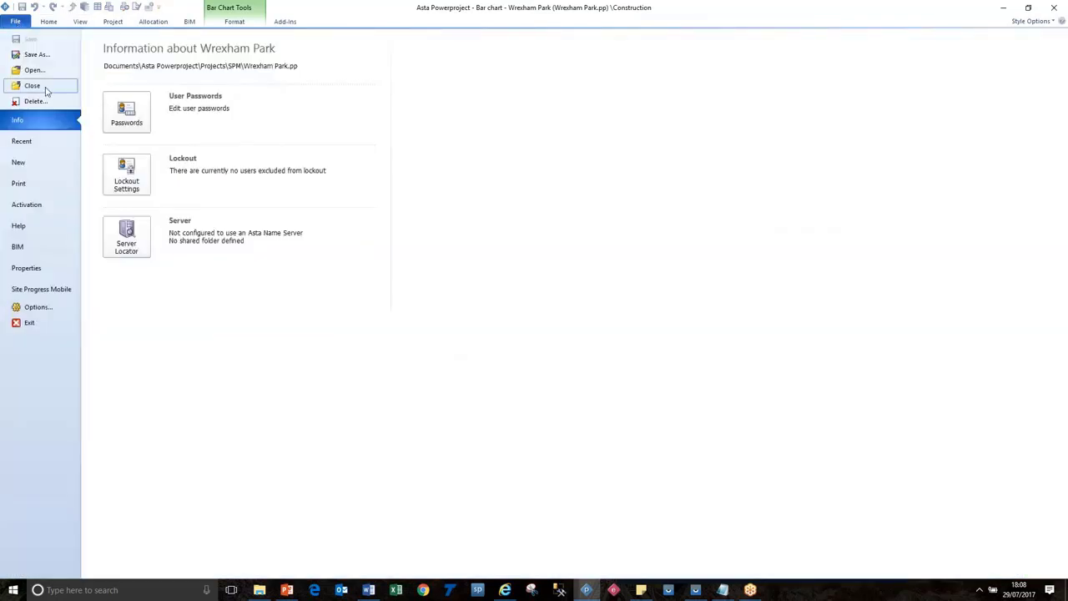
{"action": "left_click", "coordinate": [33, 86]}
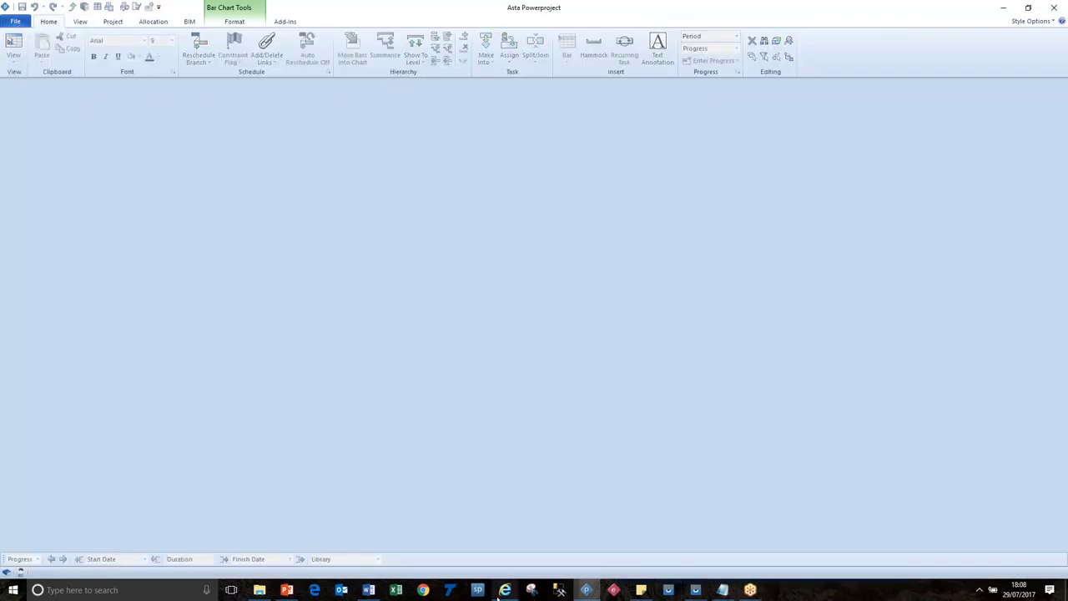
Switch to the mirrored phone's Site Progress app, submit the Construction progress and acknowledge the submission.
{"action": "left_click", "coordinate": [695, 590]}
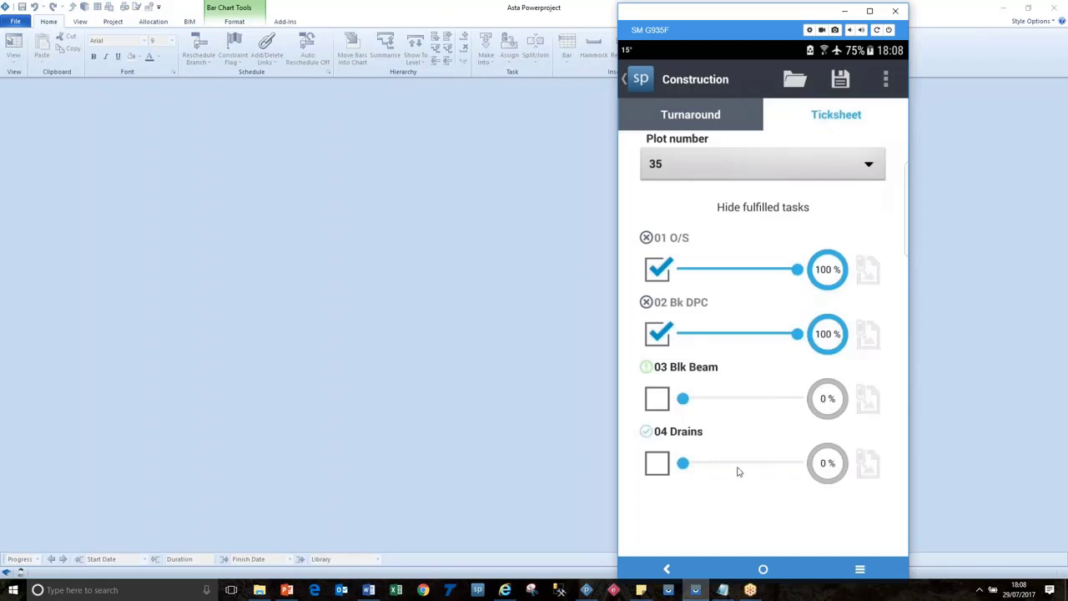
{"action": "left_click", "coordinate": [887, 77]}
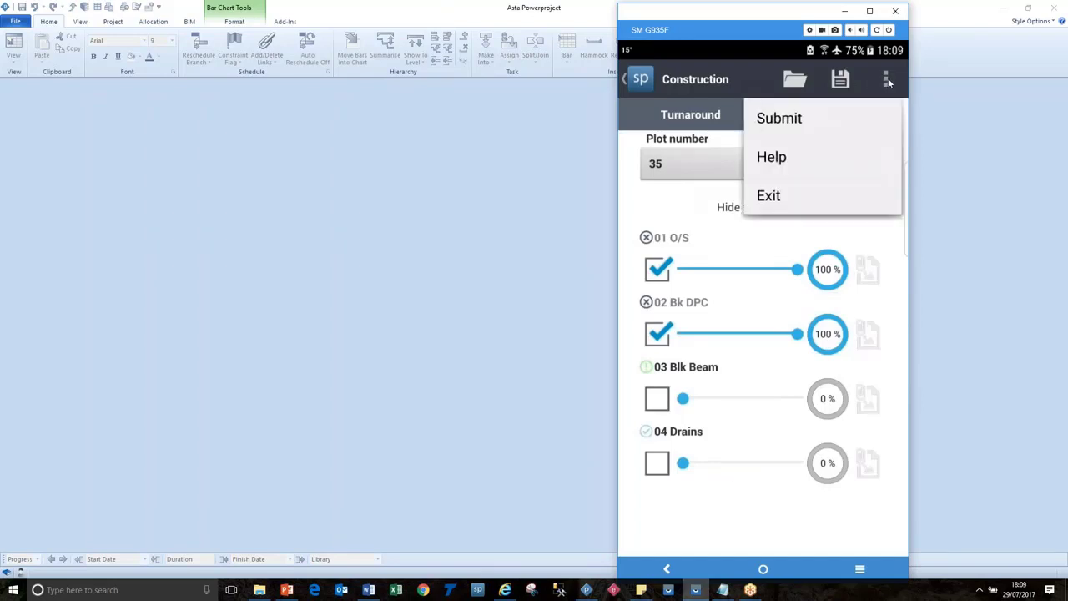
{"action": "left_click", "coordinate": [779, 121]}
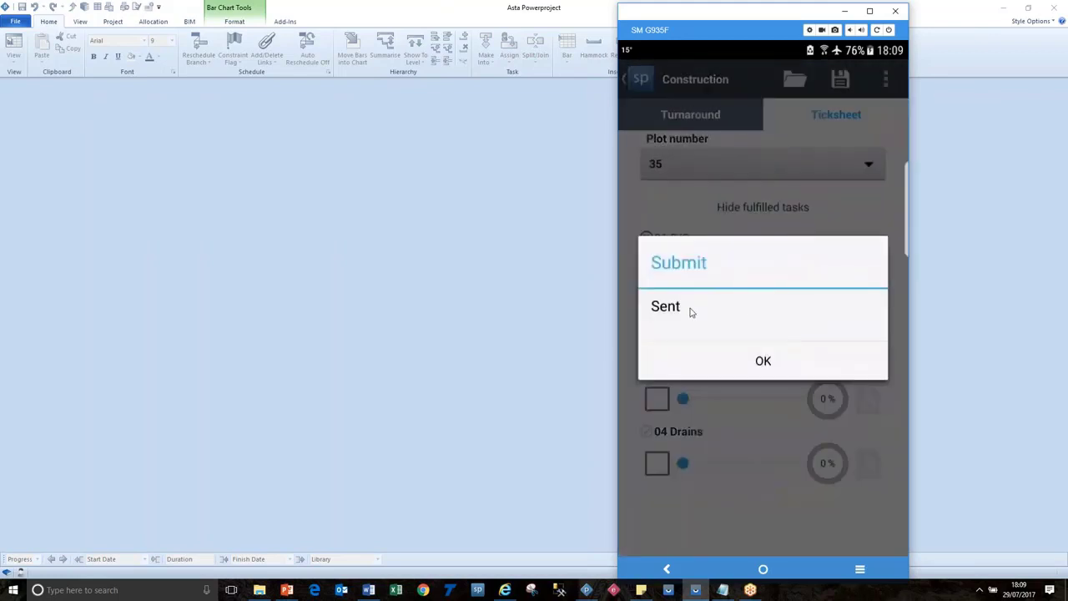
{"action": "left_click", "coordinate": [762, 363]}
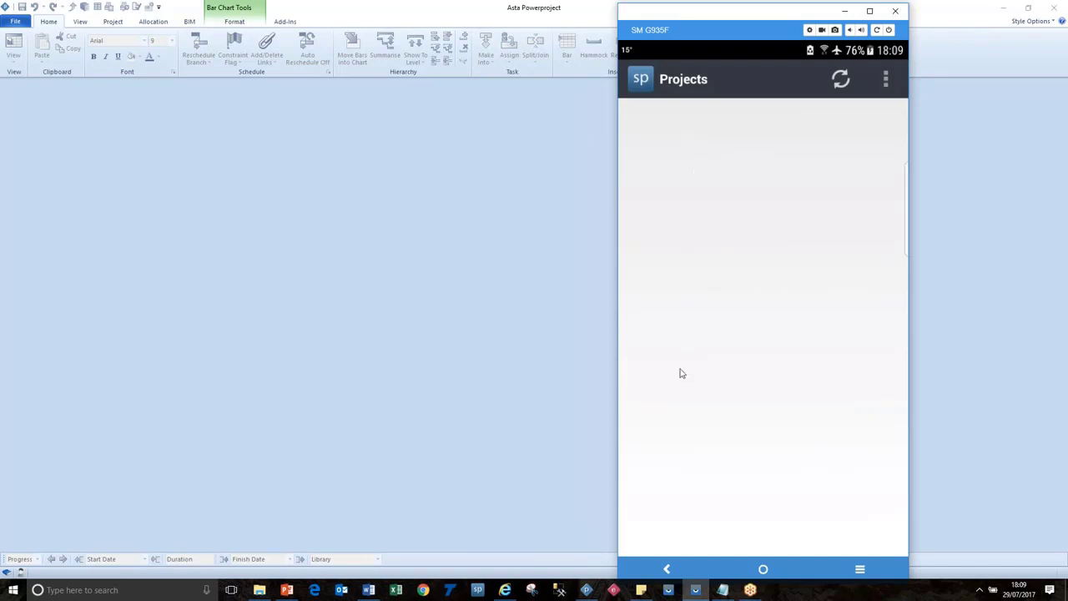
Return to Asta Powerproject and display the Site Progress Mobile jobs that are ready to import.
{"action": "left_click", "coordinate": [379, 271]}
{"action": "left_click", "coordinate": [11, 23]}
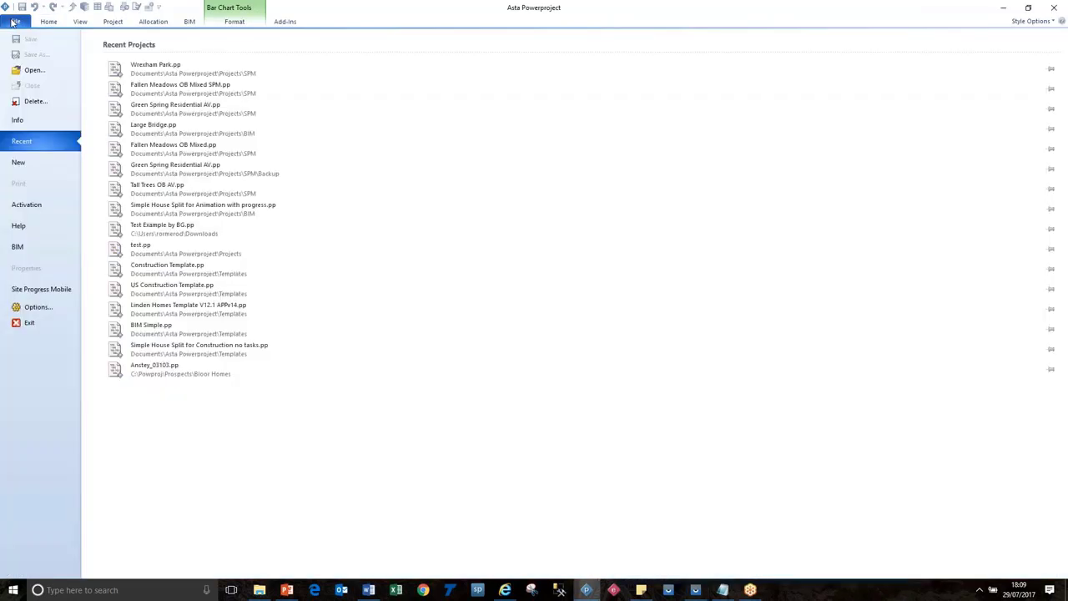
{"action": "left_click", "coordinate": [40, 290]}
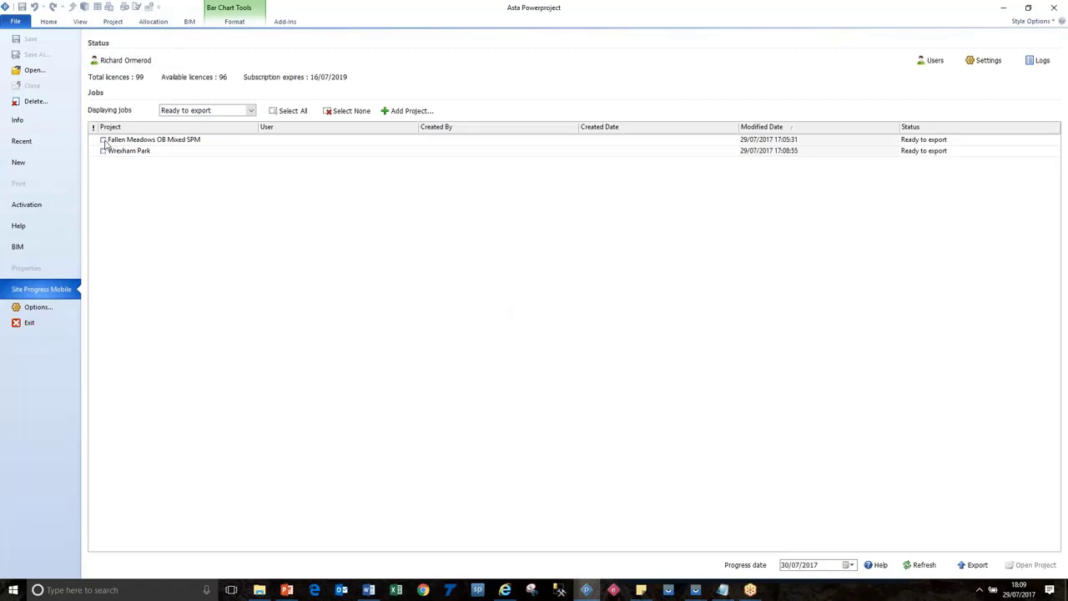
{"action": "left_click", "coordinate": [251, 110]}
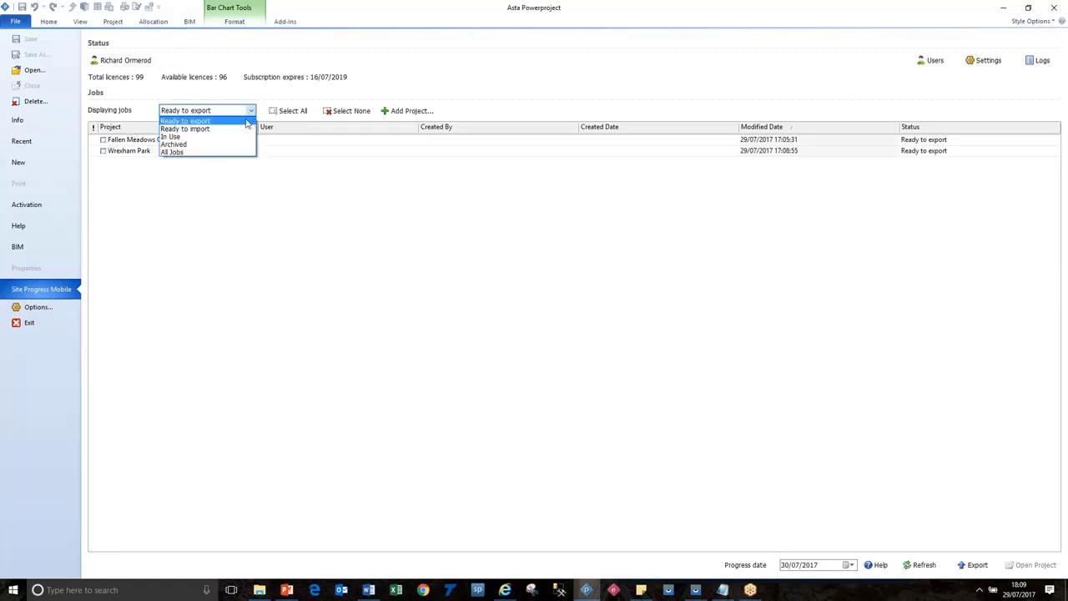
{"action": "left_click", "coordinate": [240, 129]}
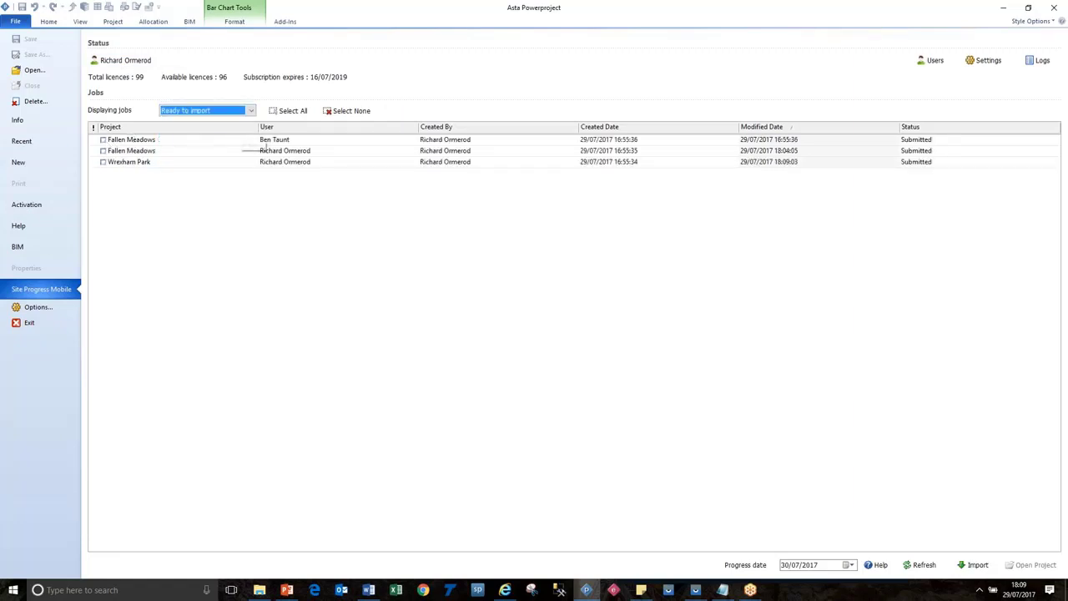
Review the status-change options for the first Fallen Meadows job in the import list.
{"action": "left_click", "coordinate": [915, 140]}
{"action": "right_click", "coordinate": [916, 142]}
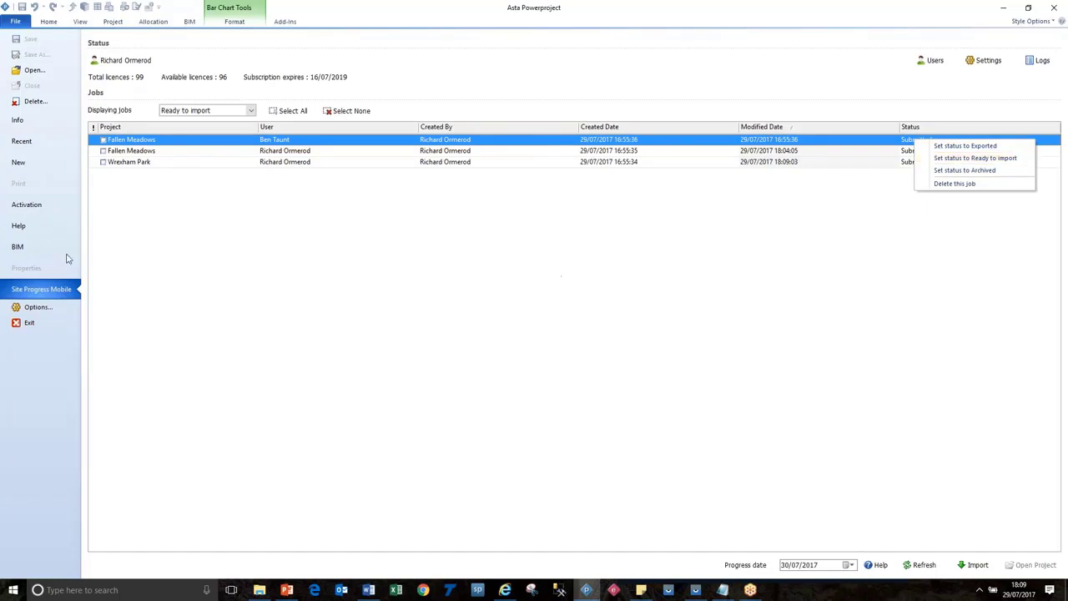
{"action": "left_click", "coordinate": [993, 158]}
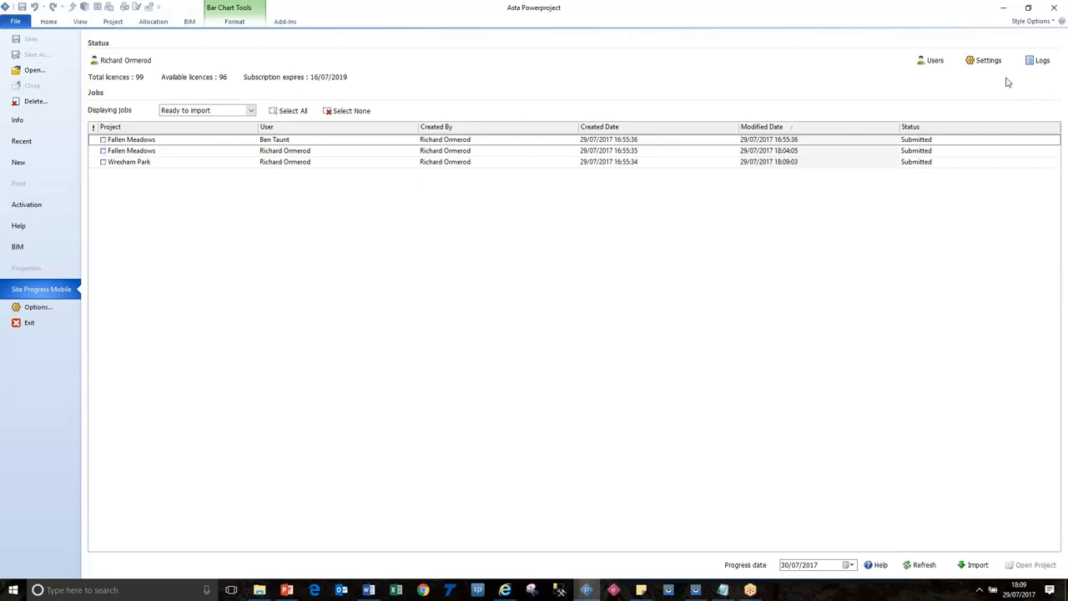
Review the import options in the Site Progress Mobile settings and make imported progress require approval.
{"action": "left_click", "coordinate": [983, 61]}
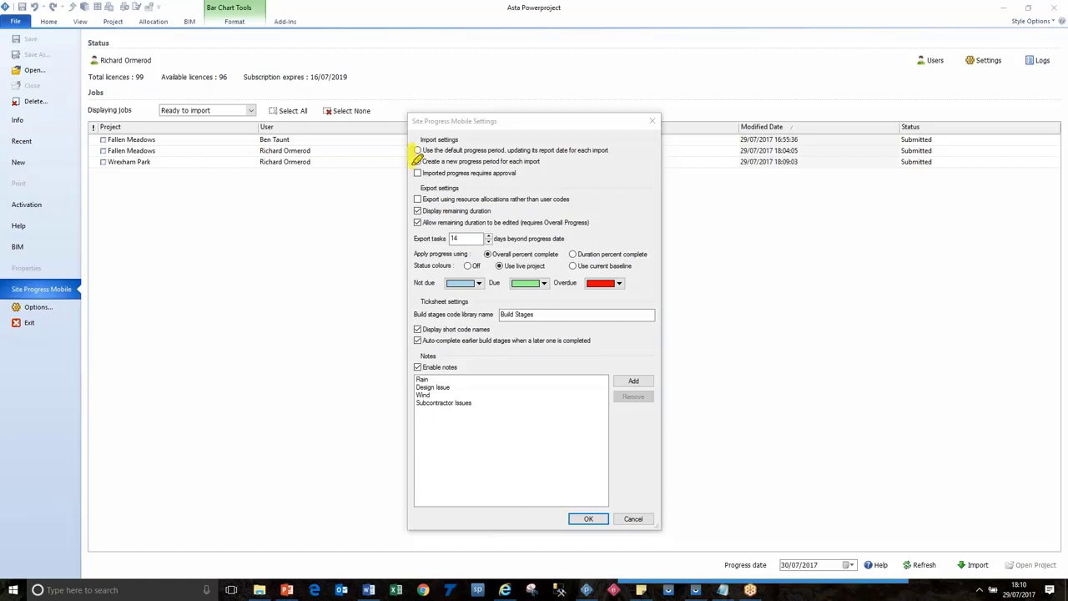
{"action": "mouse_move", "coordinate": [415, 140]}
{"action": "left_mouse_down"}
{"action": "mouse_move", "coordinate": [624, 145]}
{"action": "mouse_move", "coordinate": [558, 166]}
{"action": "mouse_move", "coordinate": [416, 165]}
{"action": "left_mouse_up"}
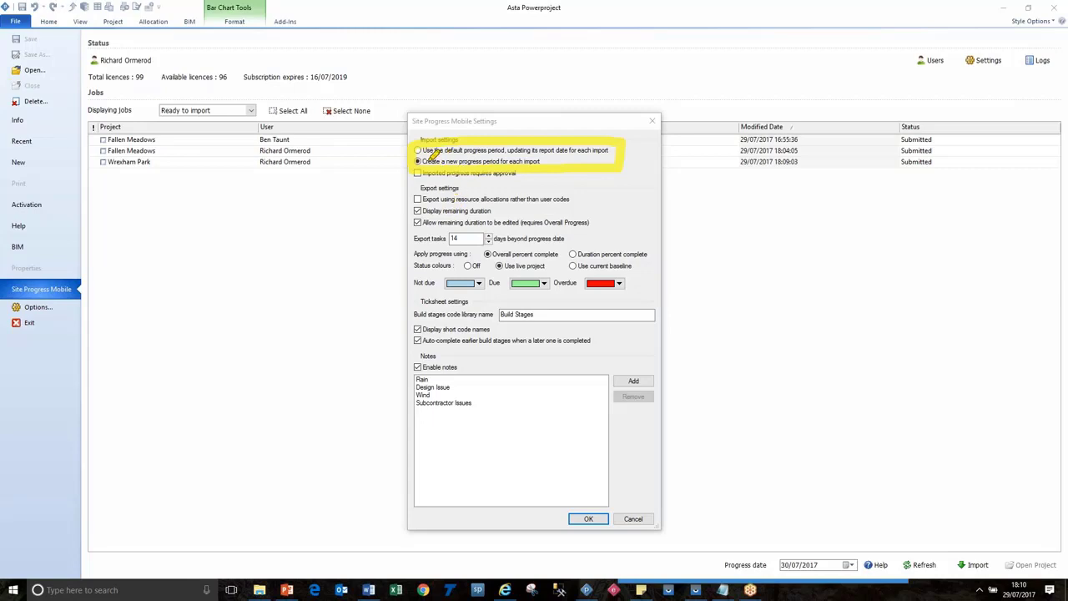
{"action": "left_click_drag", "start_coordinate": [430, 159], "coordinate": [541, 161]}
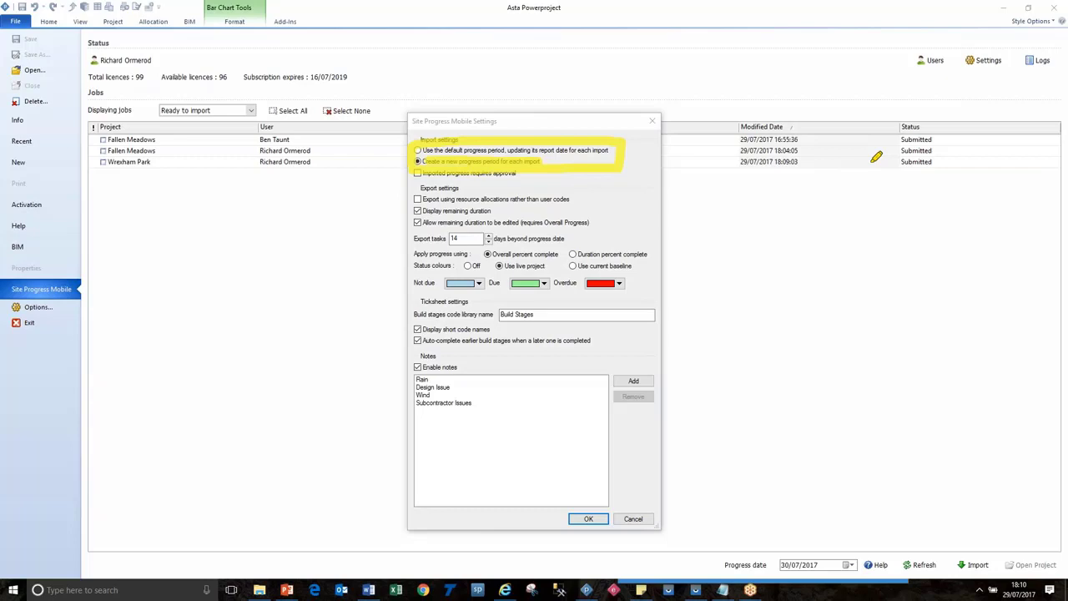
{"action": "key", "text": "Escape"}
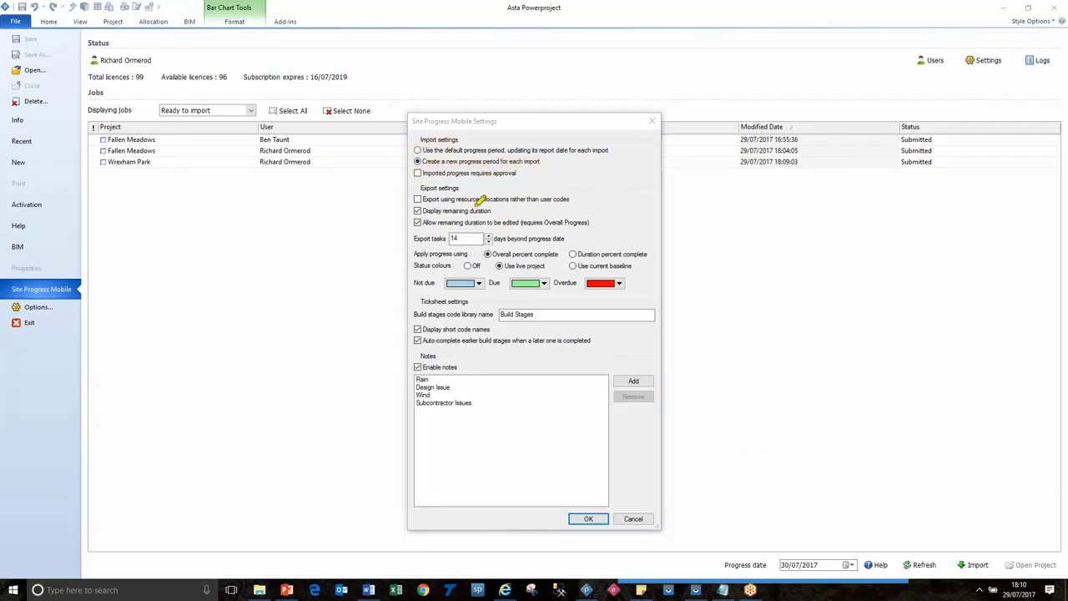
{"action": "mouse_move", "coordinate": [423, 173]}
{"action": "left_mouse_down"}
{"action": "mouse_move", "coordinate": [519, 172]}
{"action": "mouse_move", "coordinate": [421, 172]}
{"action": "left_mouse_up"}
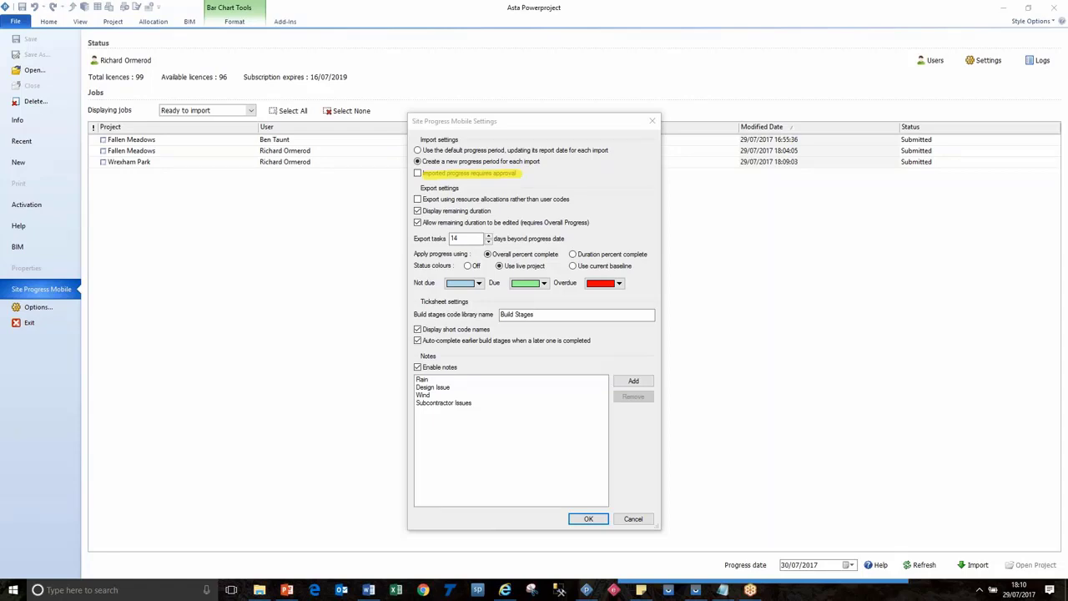
{"action": "key", "text": "Escape"}
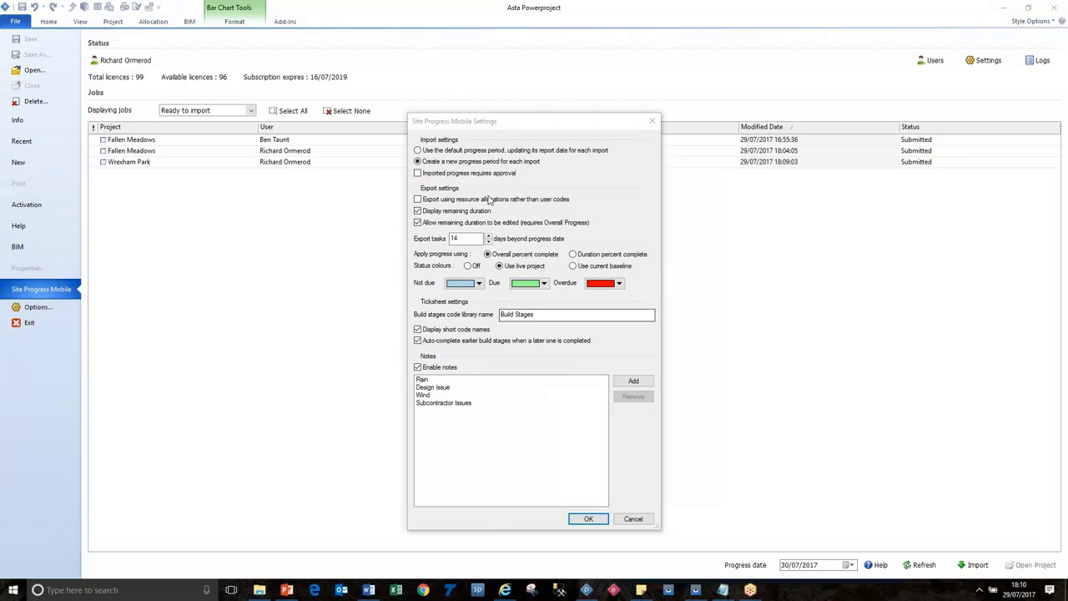
{"action": "left_click", "coordinate": [473, 174]}
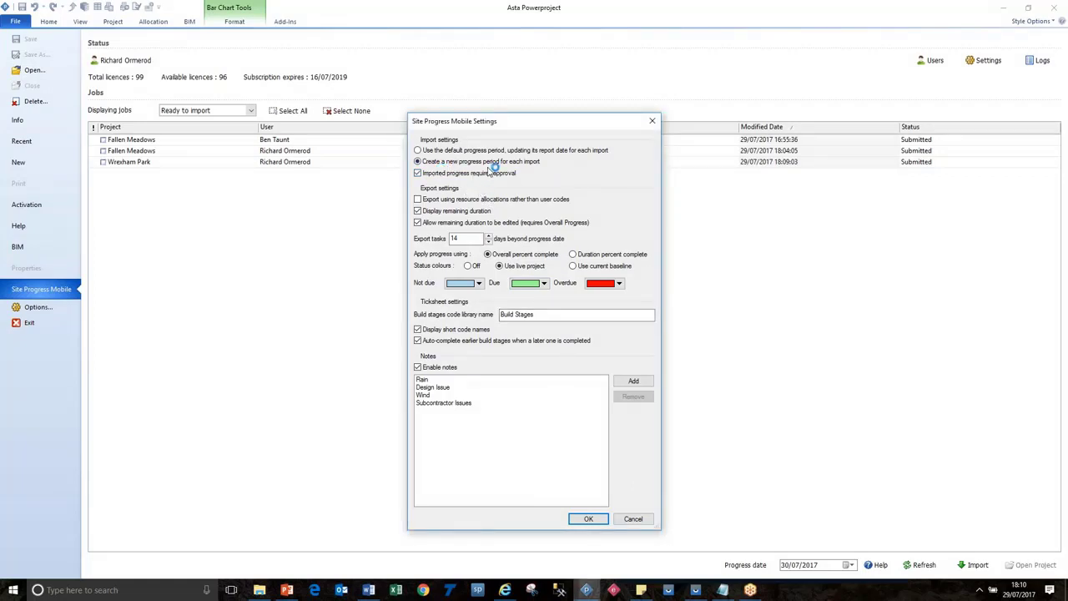
{"action": "left_click", "coordinate": [588, 519]}
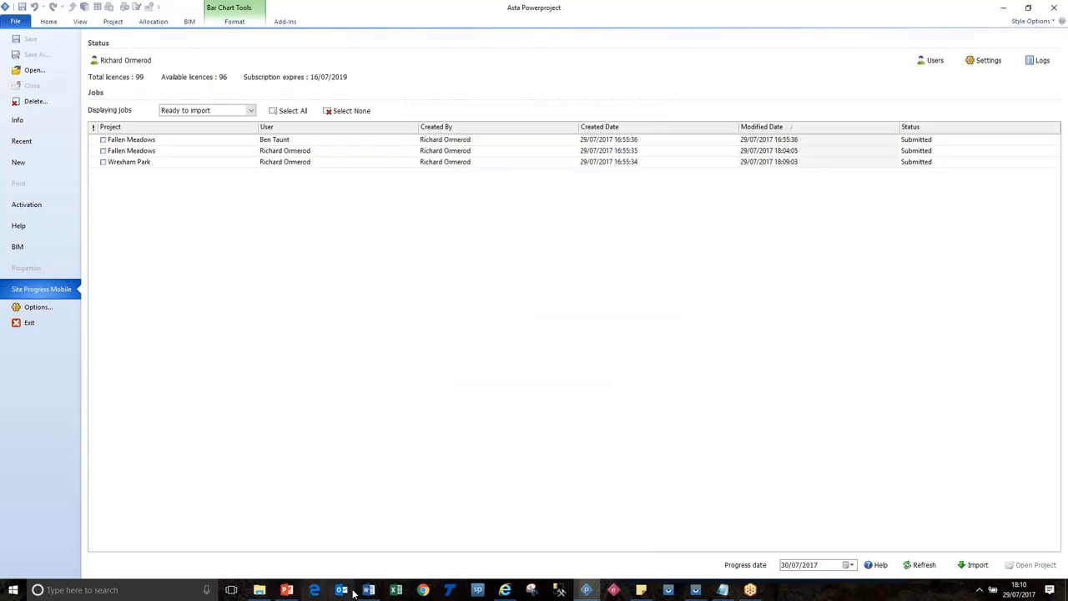
Switch to the PowerPoint slide show, reveal the Sync & Reschedule stage, and return to Asta Powerproject.
{"action": "left_click", "coordinate": [296, 590]}
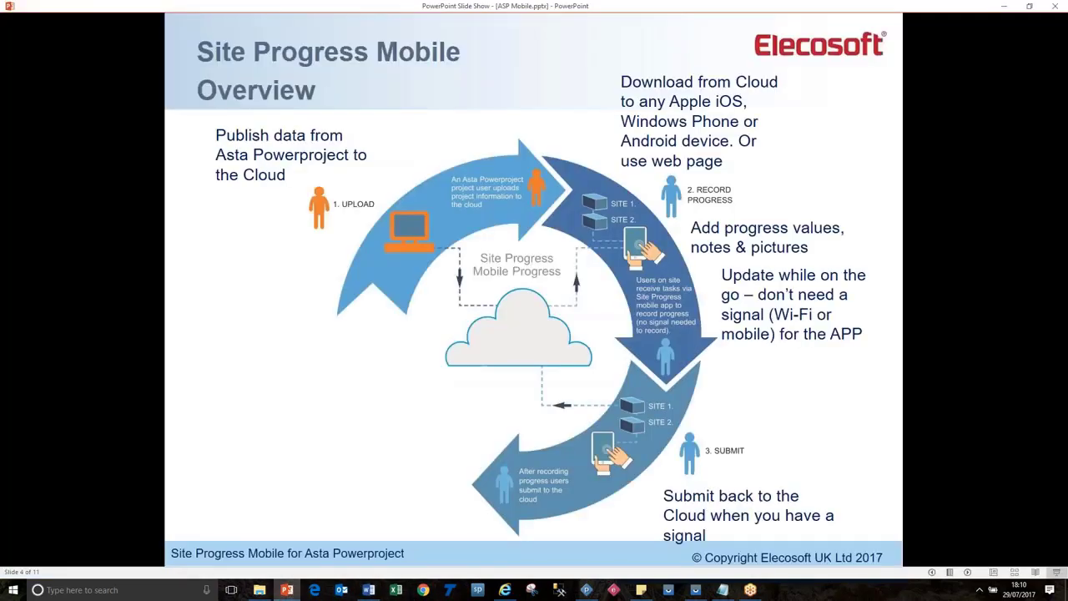
{"action": "left_click", "coordinate": [535, 443]}
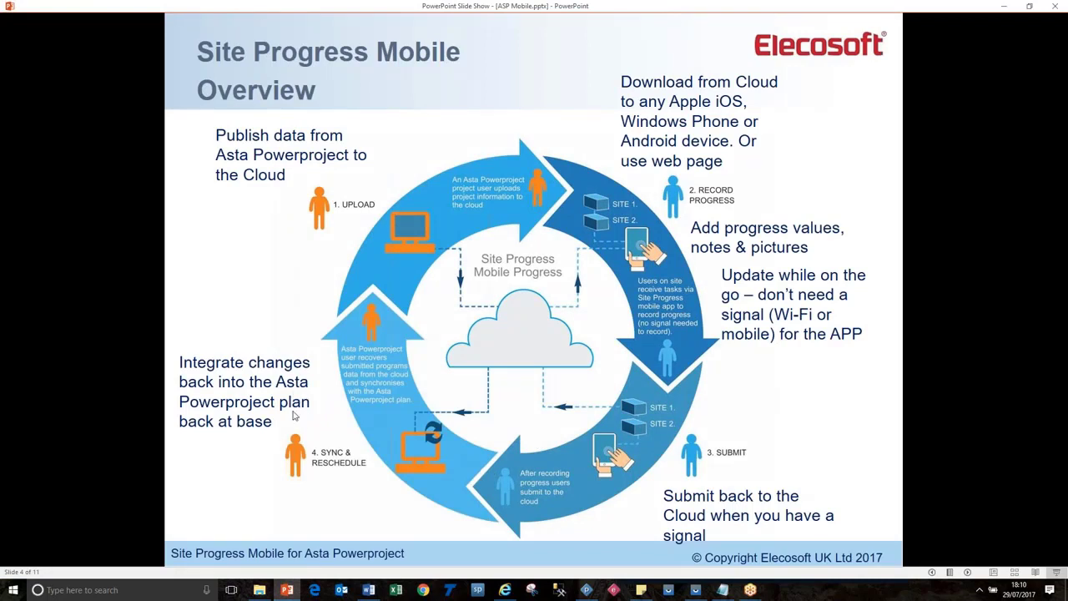
{"action": "left_click", "coordinate": [1006, 7]}
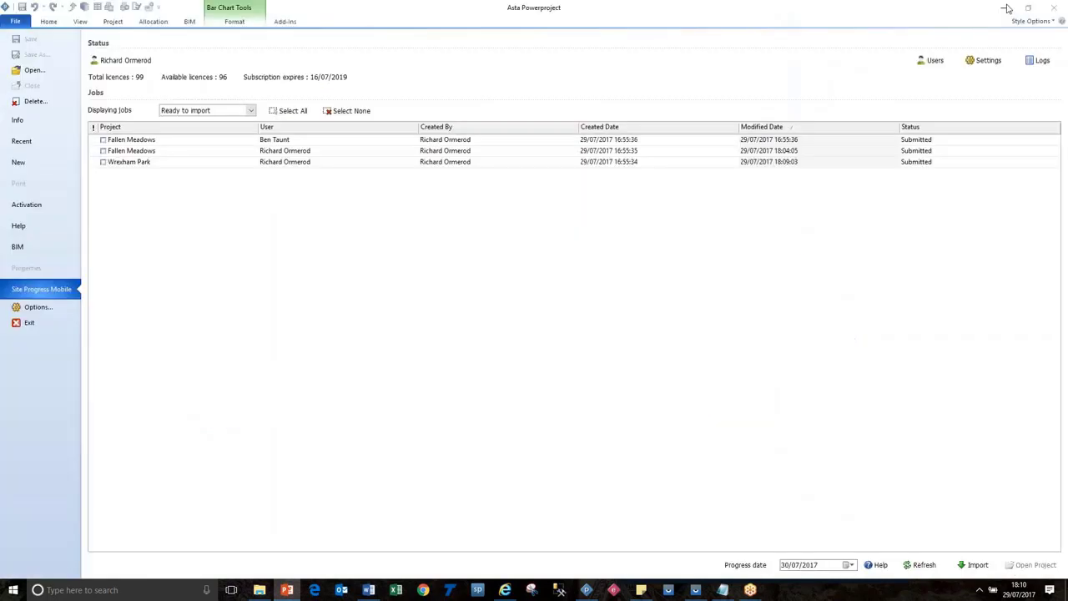
Import all submitted jobs with the progress date set to 30/07/2017.
{"action": "left_click", "coordinate": [103, 145]}
{"action": "left_click", "coordinate": [294, 111]}
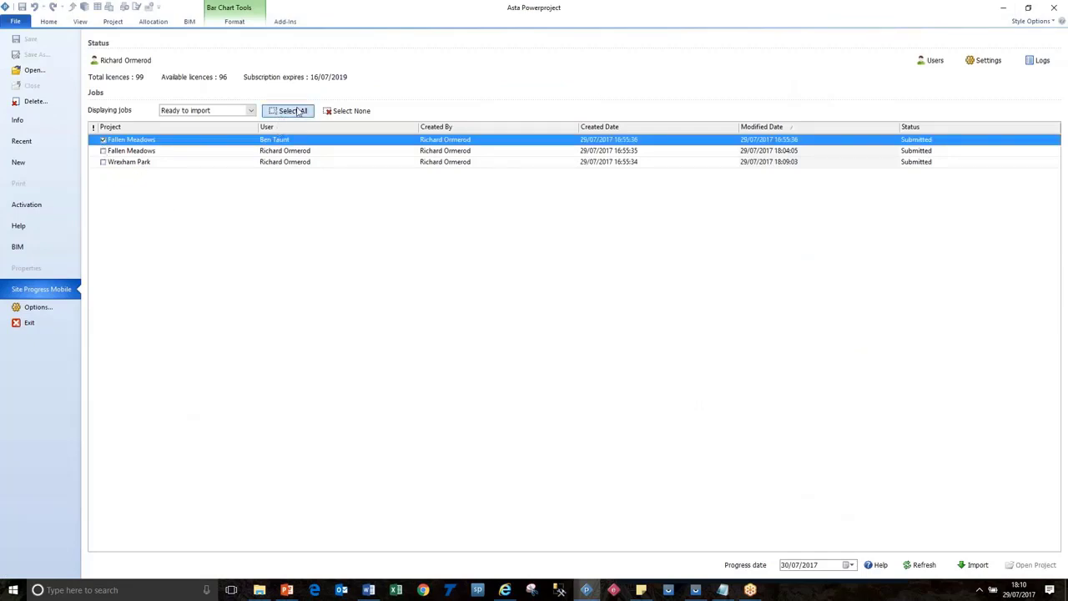
{"action": "left_click", "coordinate": [852, 565]}
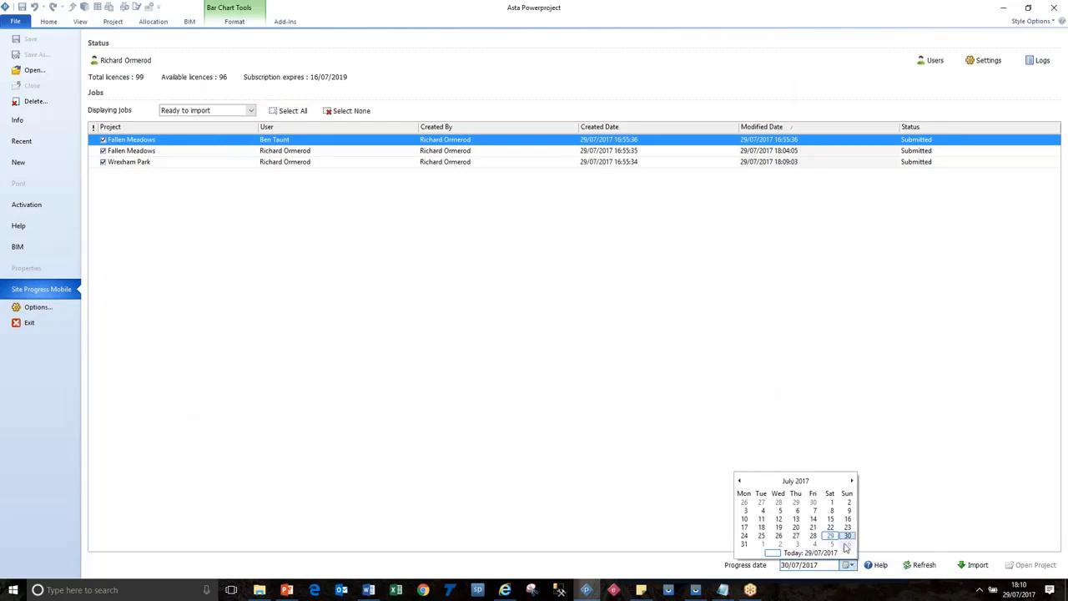
{"action": "left_click", "coordinate": [847, 535]}
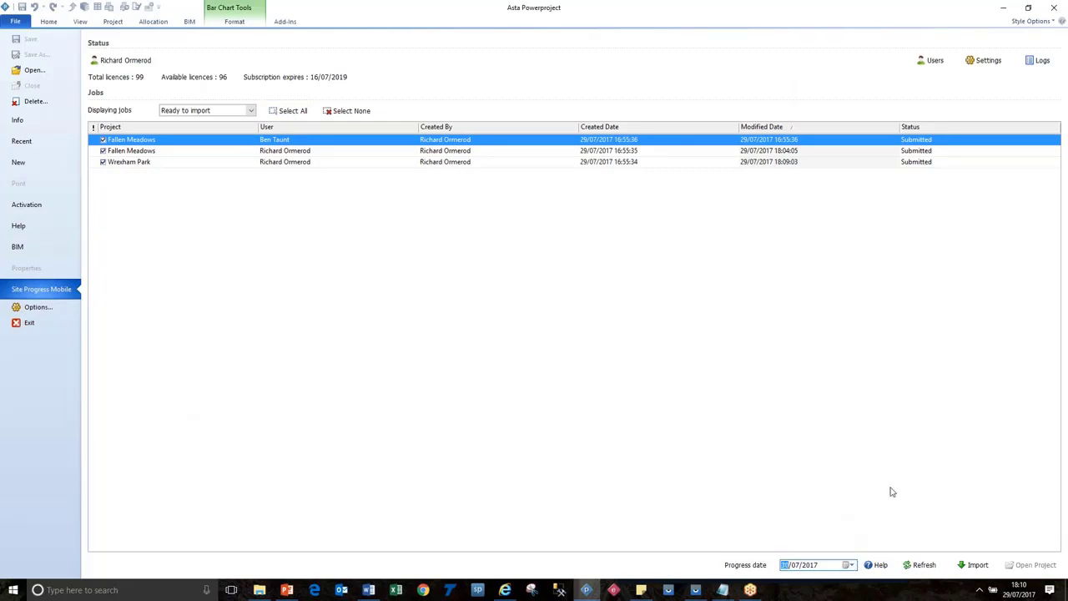
{"action": "left_click", "coordinate": [964, 564]}
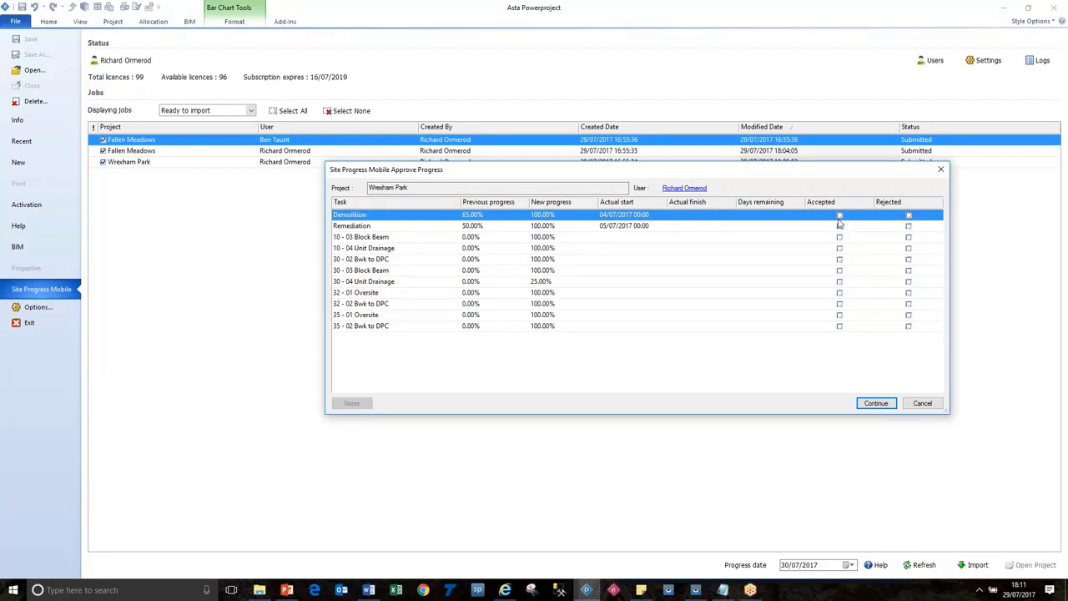
Accept the new progress for every listed Wrexham Park task and continue to the next project's approval.
{"action": "left_click", "coordinate": [840, 327]}
{"action": "left_click", "coordinate": [839, 315]}
{"action": "left_click", "coordinate": [839, 304]}
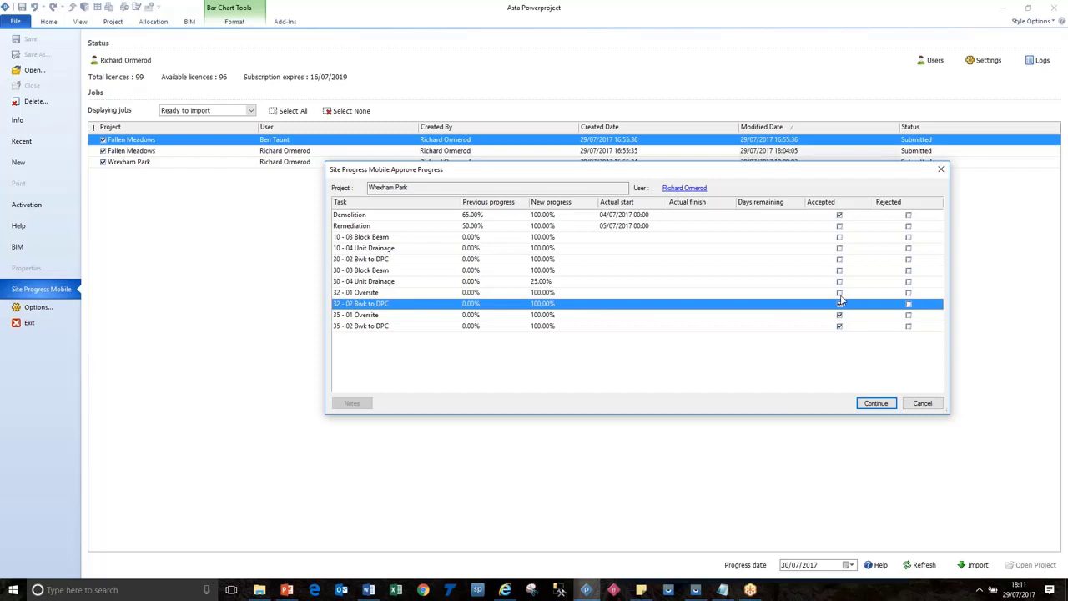
{"action": "left_click", "coordinate": [840, 293]}
{"action": "left_click", "coordinate": [839, 281]}
{"action": "left_click", "coordinate": [839, 270]}
{"action": "left_click", "coordinate": [839, 259]}
{"action": "left_click", "coordinate": [840, 248]}
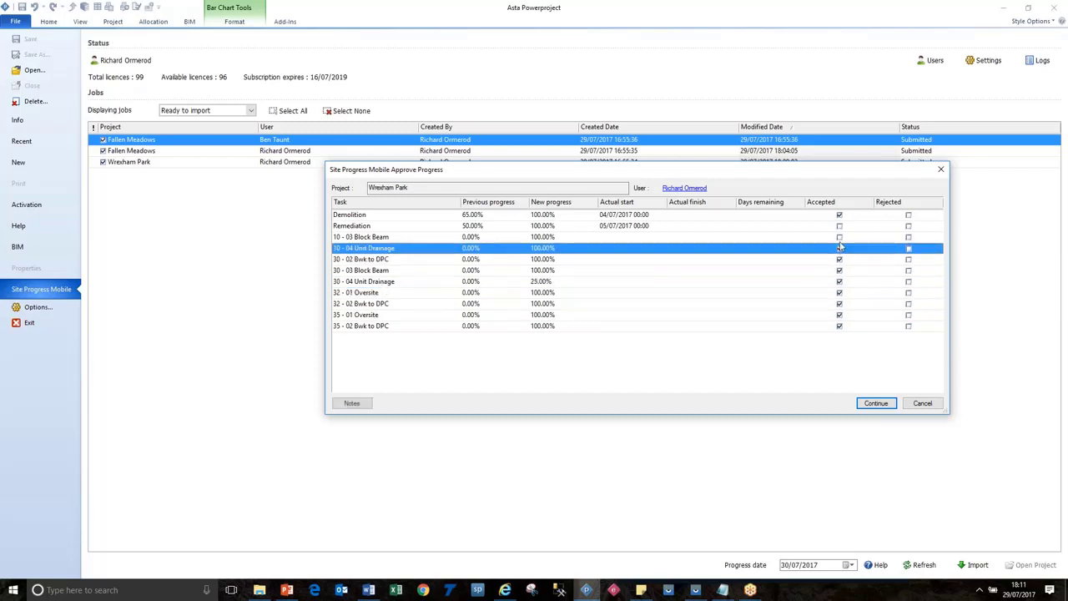
{"action": "left_click", "coordinate": [840, 237]}
{"action": "left_click", "coordinate": [840, 225]}
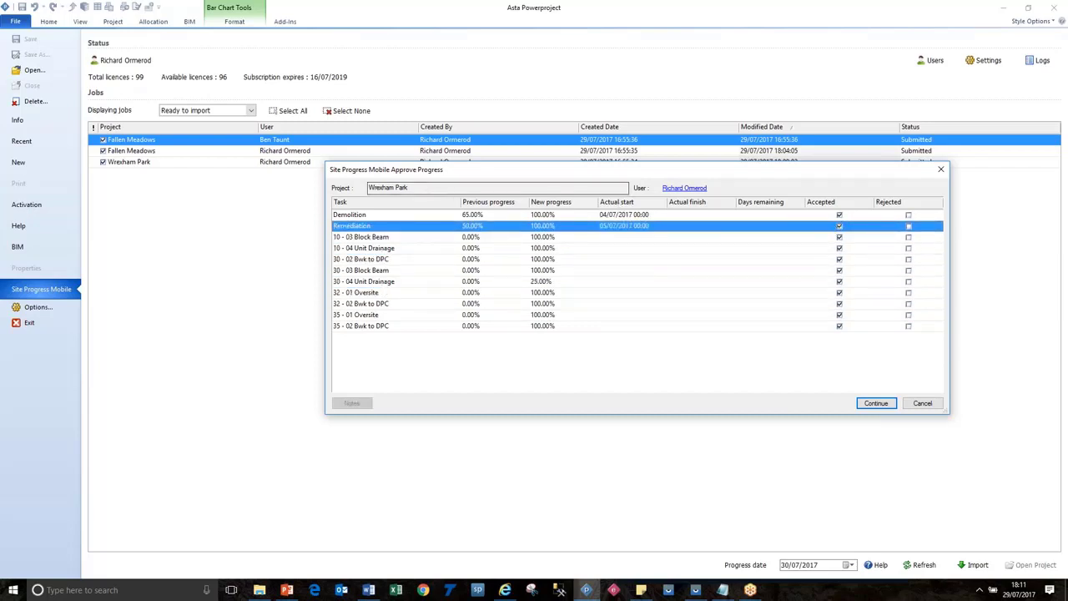
{"action": "left_click", "coordinate": [876, 403]}
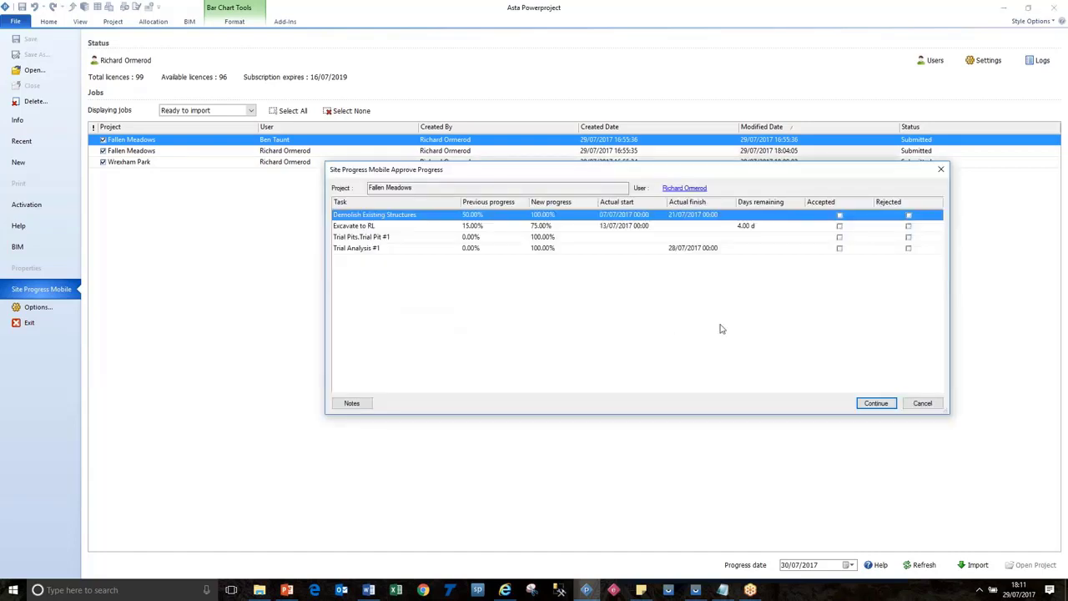
Accept the new progress for Demolish Existing Structures, Excavate to RL, Trial Pit #1 and Trial Analysis #1, and continue to the next approval.
{"action": "left_click", "coordinate": [840, 215]}
{"action": "left_click", "coordinate": [839, 226]}
{"action": "left_click", "coordinate": [839, 237]}
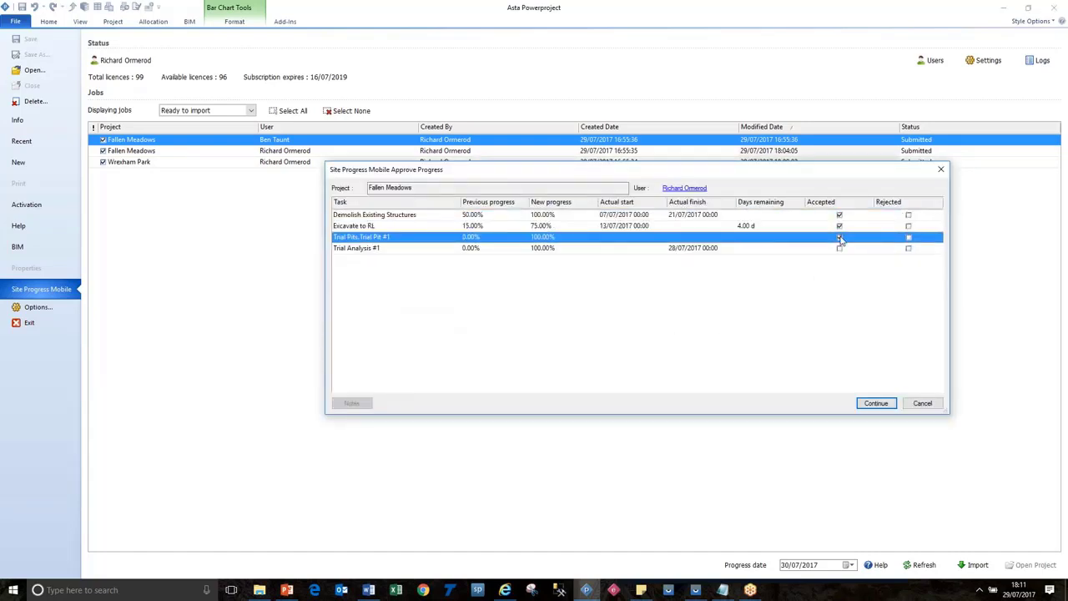
{"action": "left_click", "coordinate": [837, 253]}
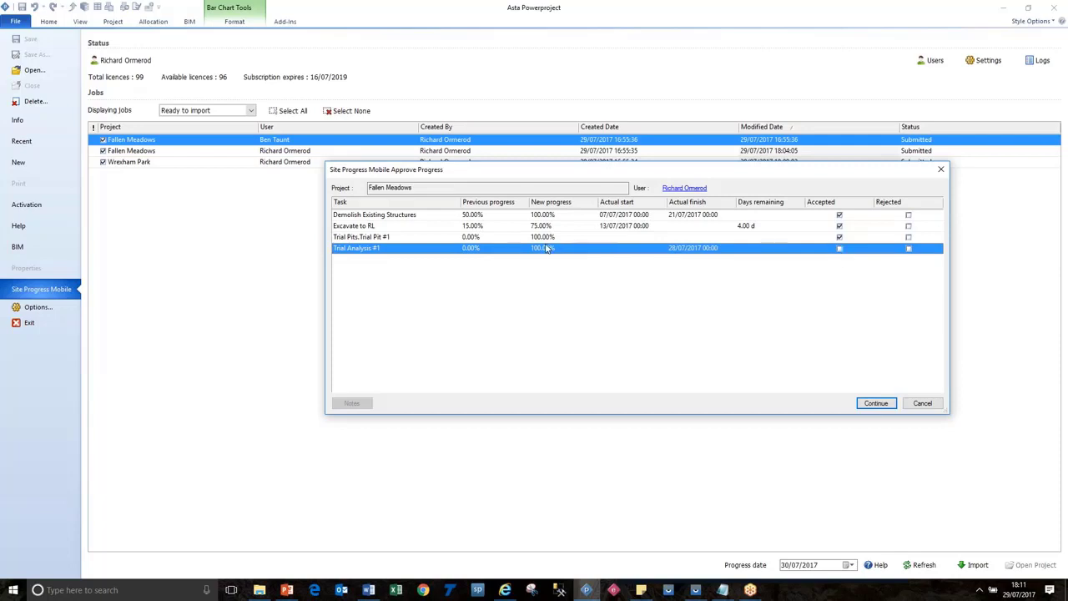
{"action": "left_click", "coordinate": [489, 239]}
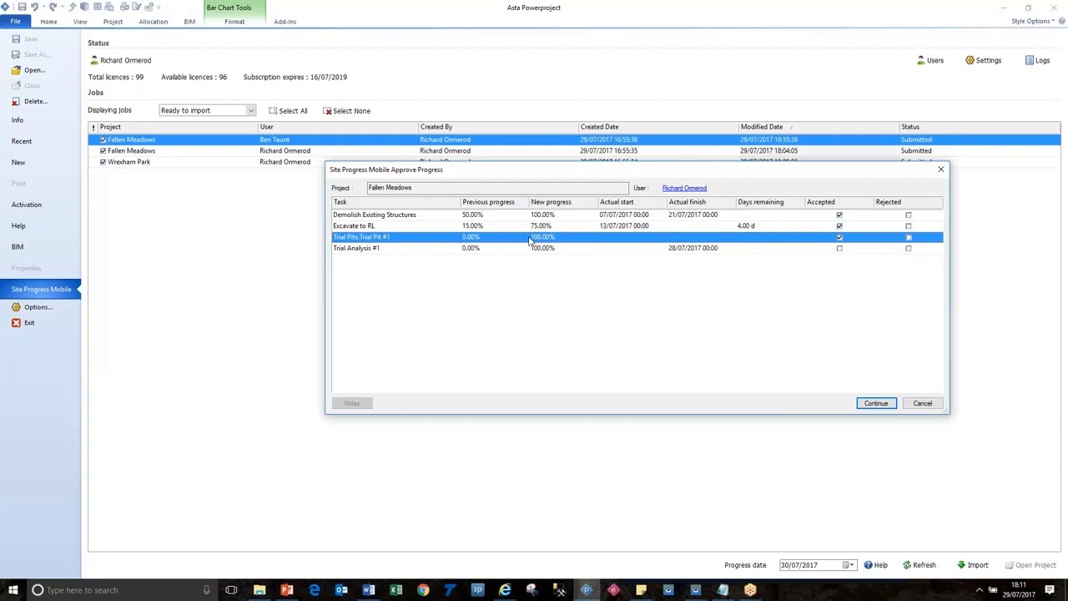
{"action": "left_click", "coordinate": [624, 227]}
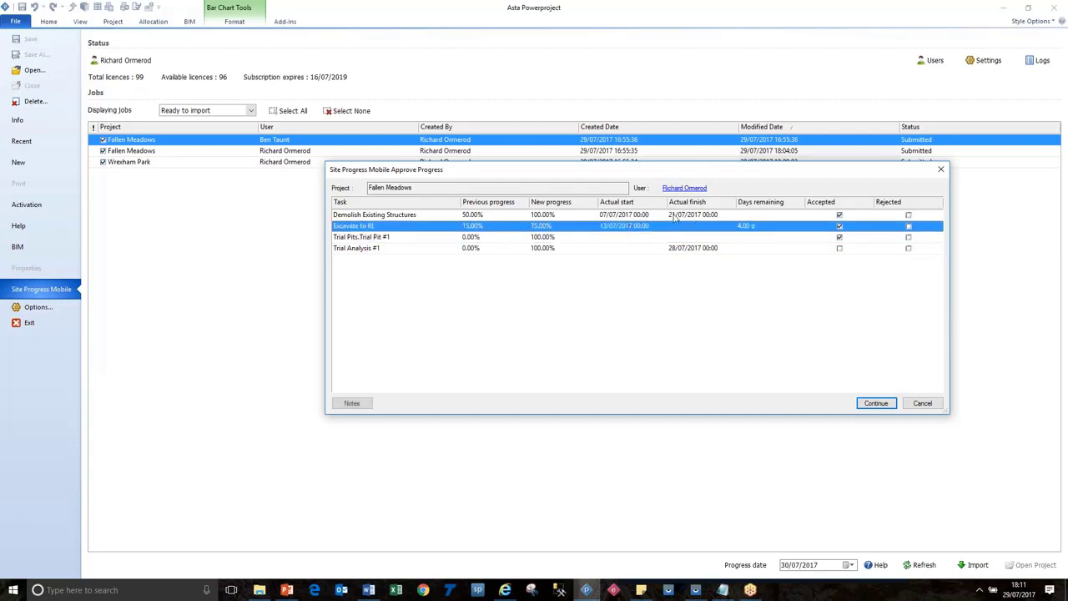
{"action": "left_click", "coordinate": [683, 215]}
{"action": "left_click", "coordinate": [745, 226]}
{"action": "left_click", "coordinate": [839, 248]}
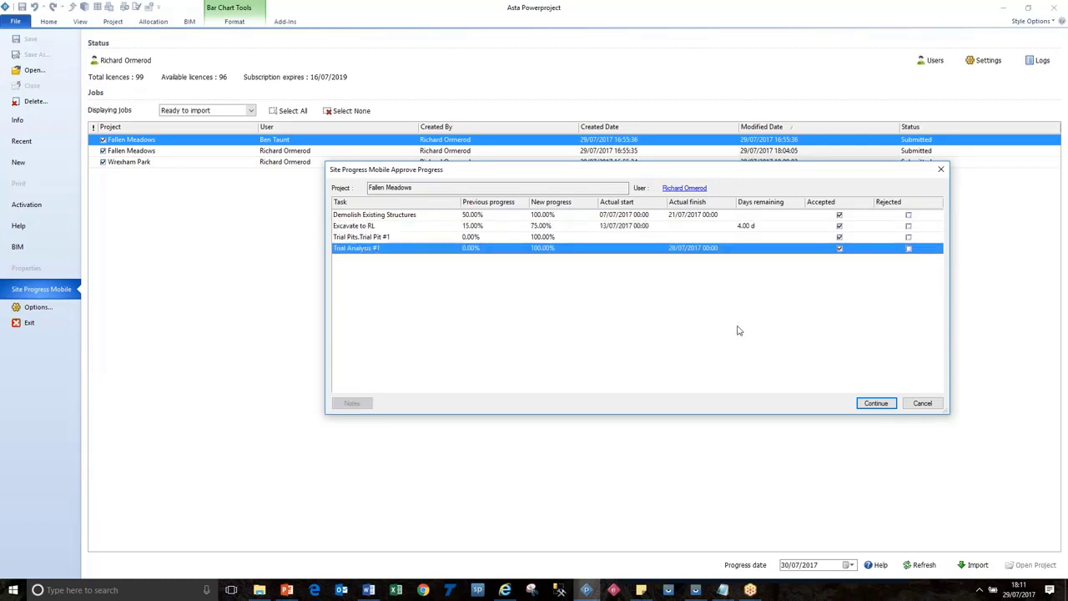
{"action": "left_click", "coordinate": [876, 403]}
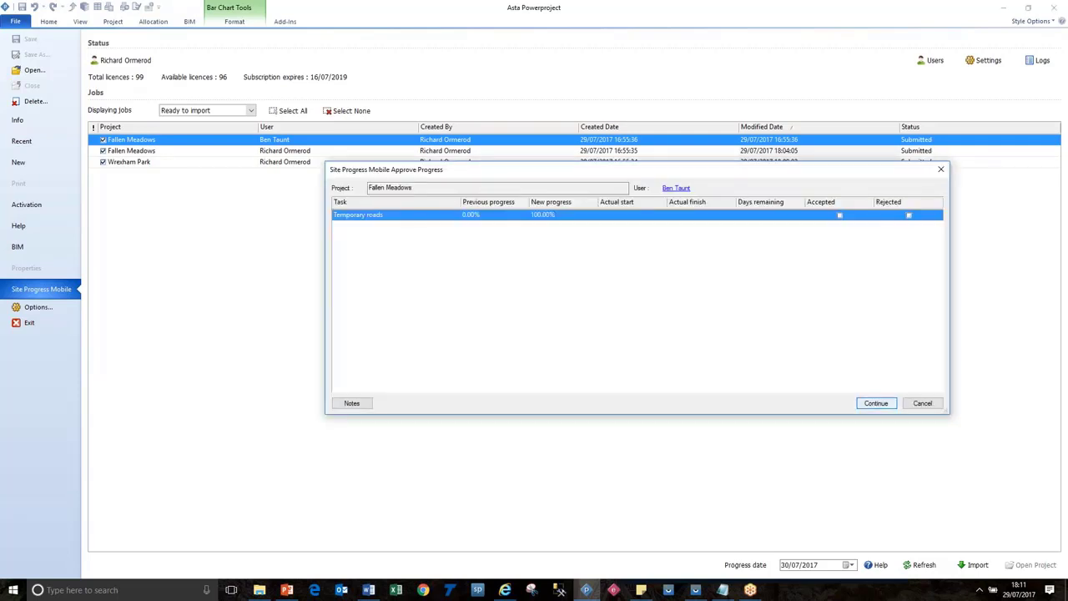
Accept the new Temporary roads progress for Fallen Meadows and complete the import.
{"action": "left_click", "coordinate": [840, 216]}
{"action": "left_click", "coordinate": [875, 403]}
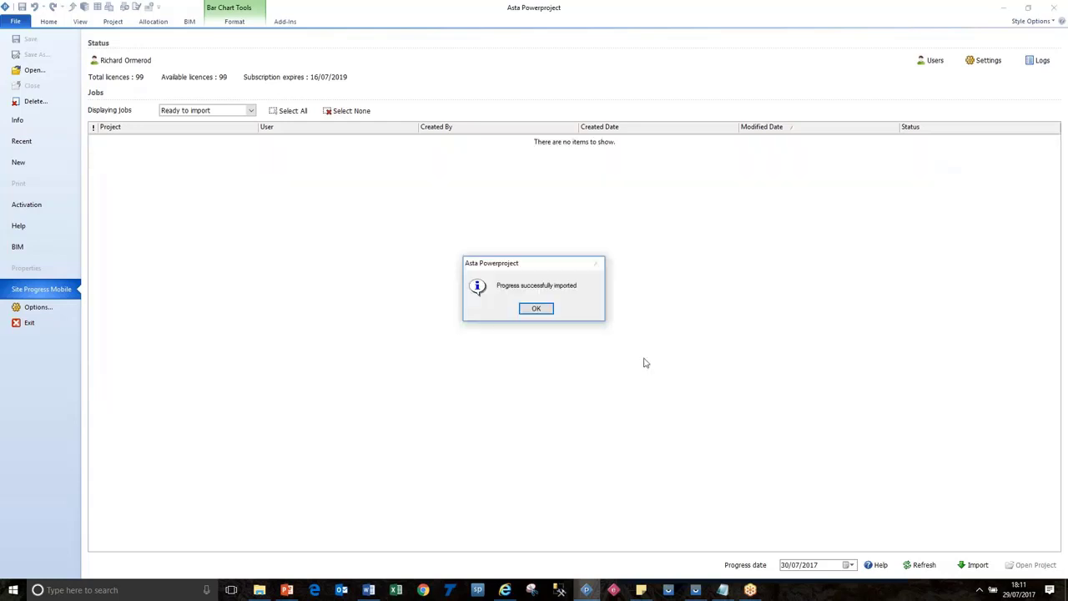
{"action": "left_click", "coordinate": [536, 309]}
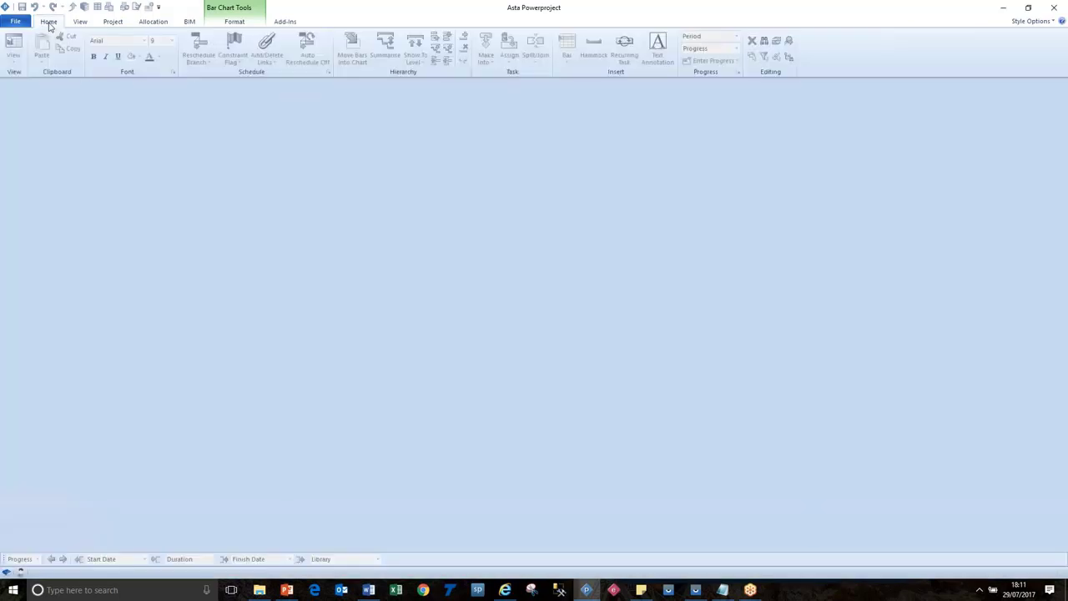
Open the recent project Fallen Meadows OB Mixed SPM.pp and rename the Site Progress 30/07/2017 progress period as Week 3+4.
{"action": "left_click", "coordinate": [15, 25]}
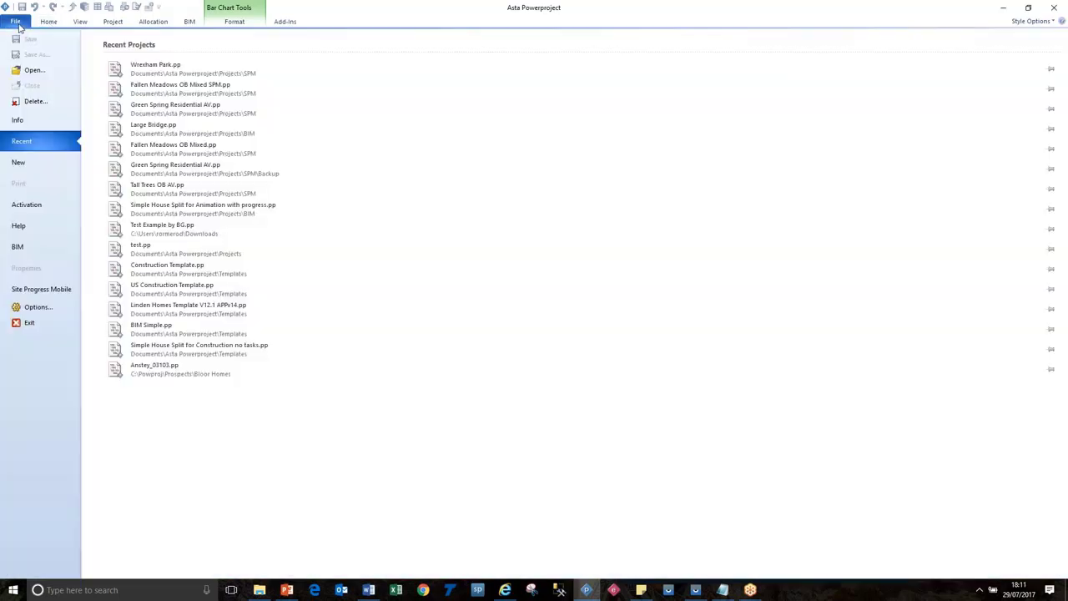
{"action": "left_click", "coordinate": [180, 86]}
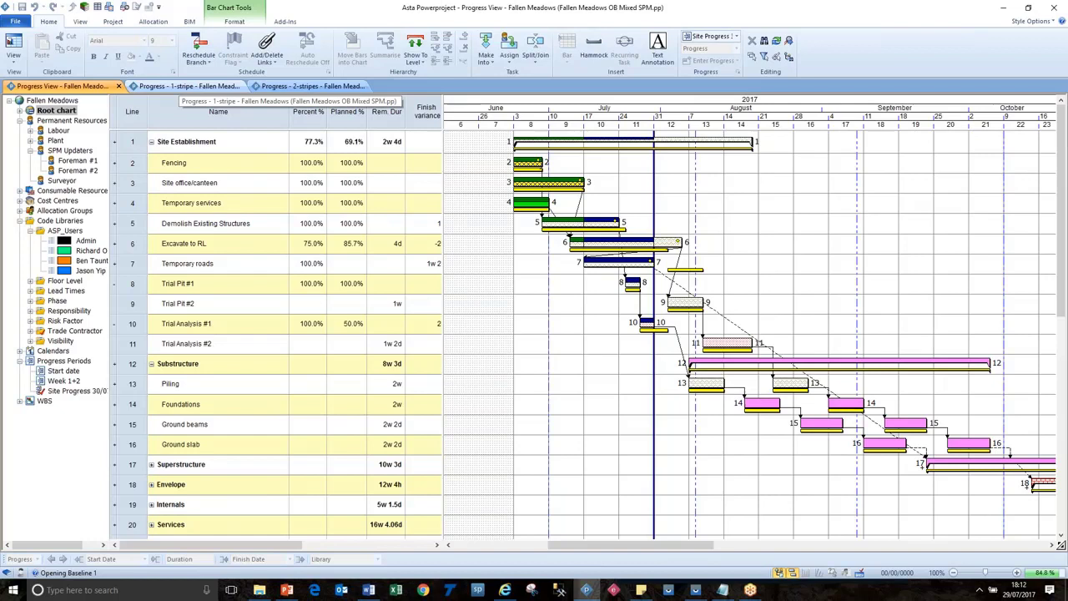
{"action": "right_click", "coordinate": [71, 392]}
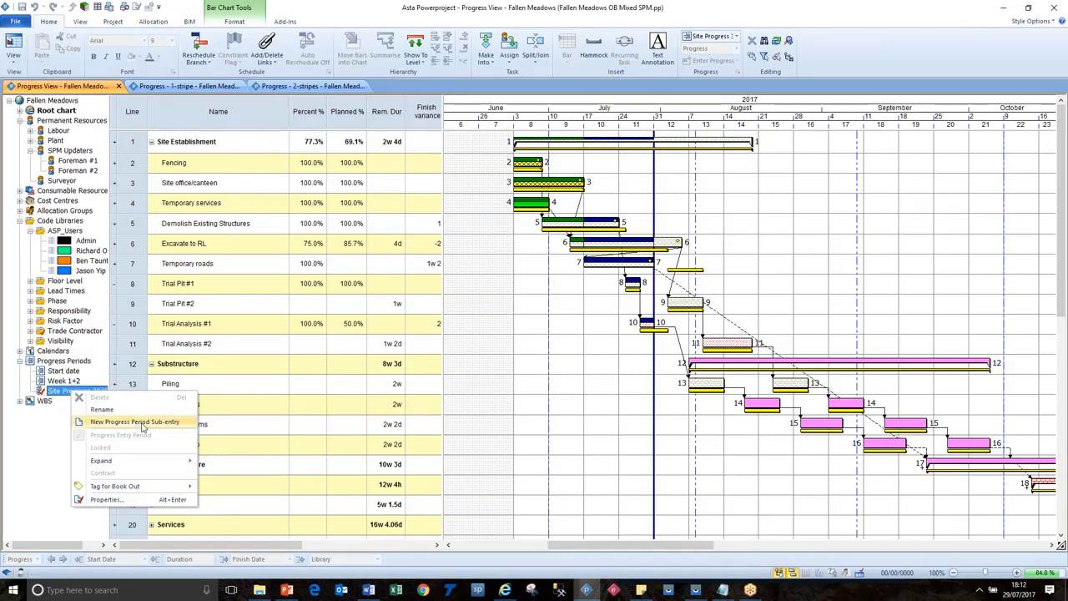
{"action": "left_click", "coordinate": [150, 499]}
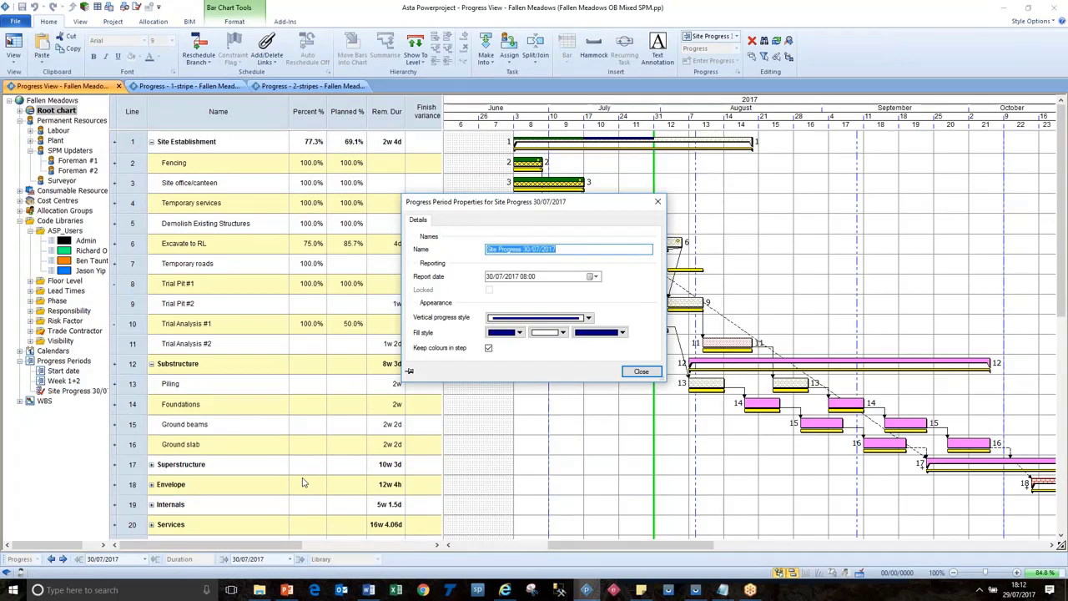
{"action": "type", "text": "Week 3+4"}
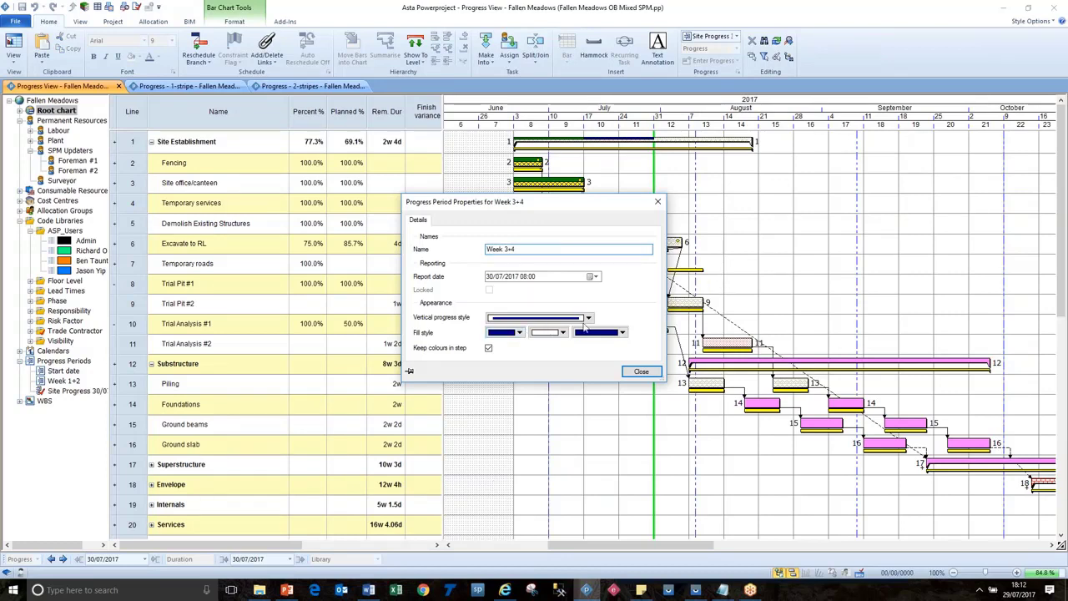
Set the Week 3+4 progress period's fill colour to bright blue and close its properties.
{"action": "left_click", "coordinate": [520, 332]}
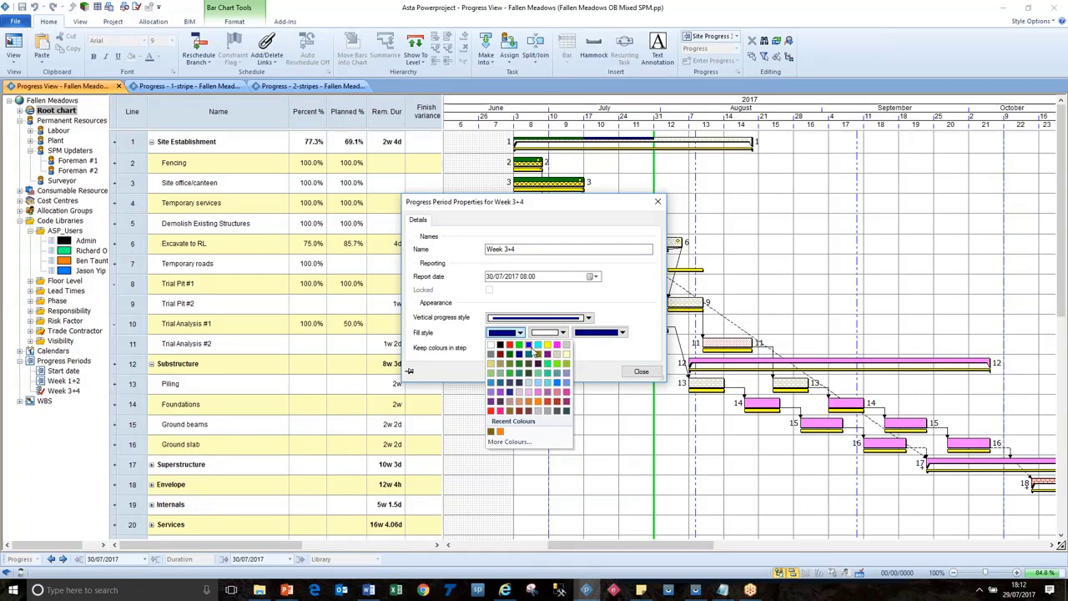
{"action": "left_click", "coordinate": [529, 345]}
{"action": "left_click", "coordinate": [641, 371]}
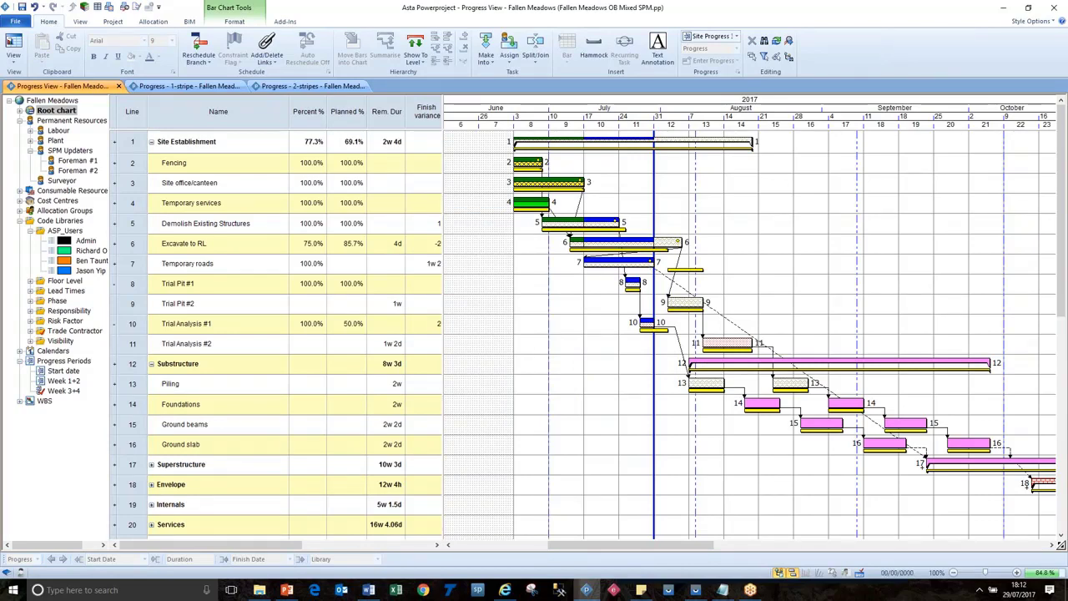
Widen the task table to reveal the Attachments and Notes columns and read the full note for Demolish Existing Structures.
{"action": "left_click_drag", "start_coordinate": [445, 208], "coordinate": [602, 215]}
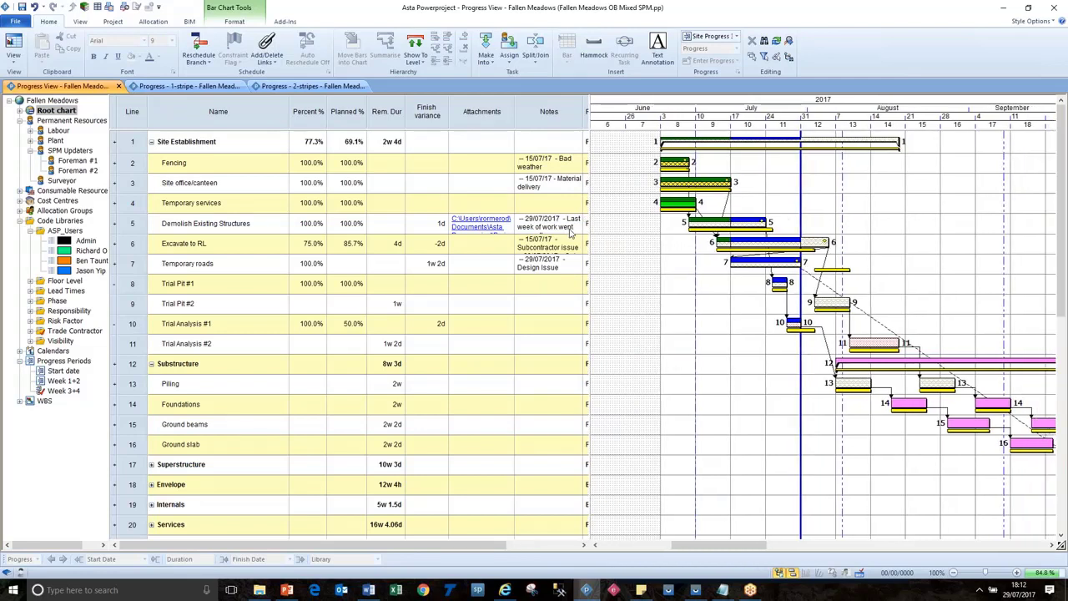
{"action": "left_click", "coordinate": [570, 235]}
{"action": "left_click", "coordinate": [571, 235]}
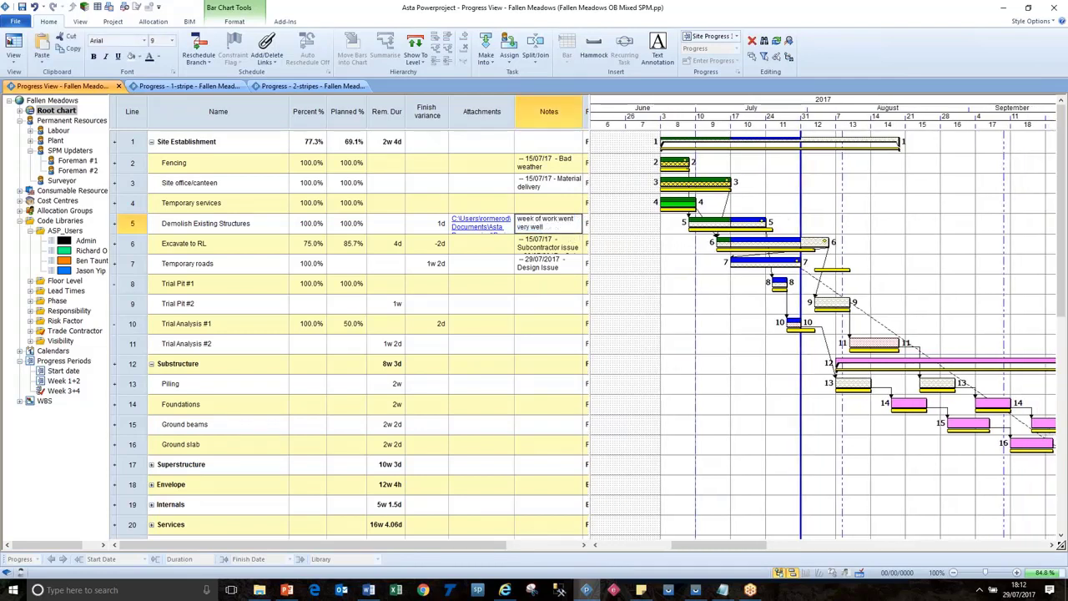
{"action": "left_click_drag", "start_coordinate": [554, 228], "coordinate": [510, 207]}
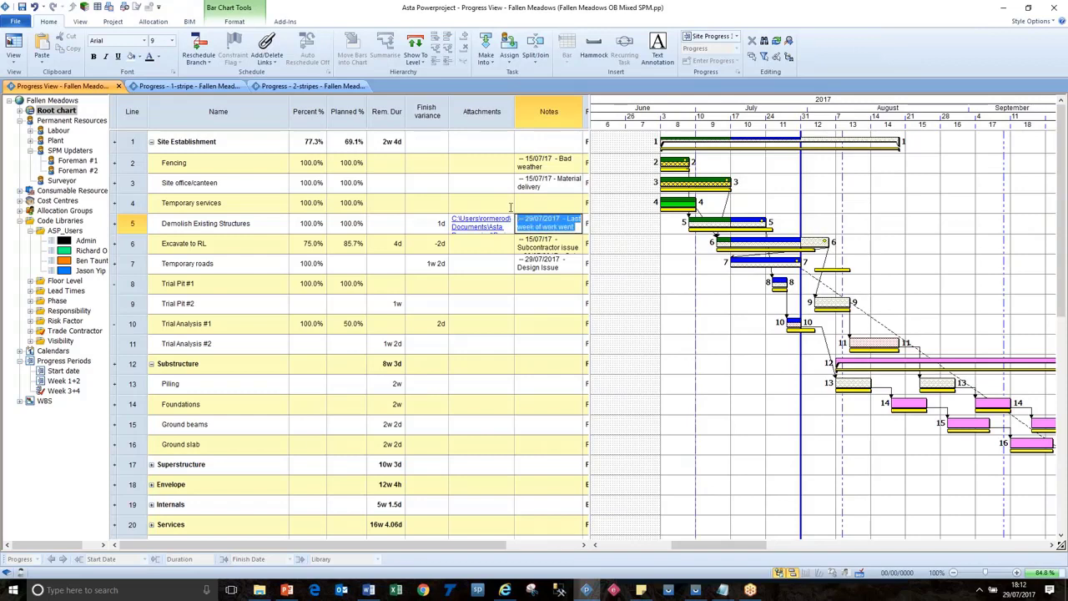
{"action": "left_click", "coordinate": [560, 222]}
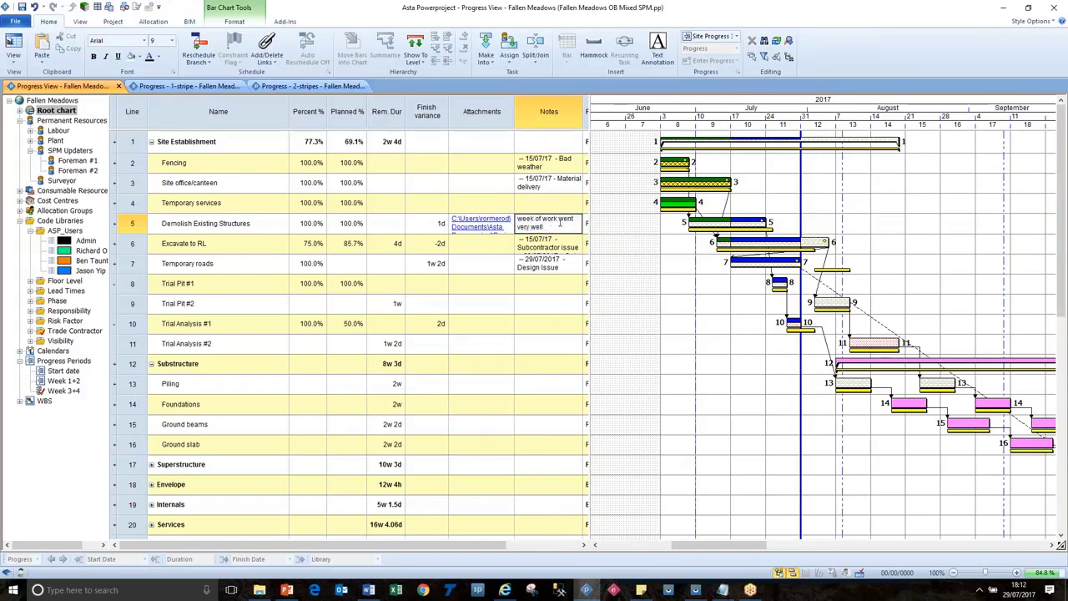
{"action": "left_click", "coordinate": [633, 240]}
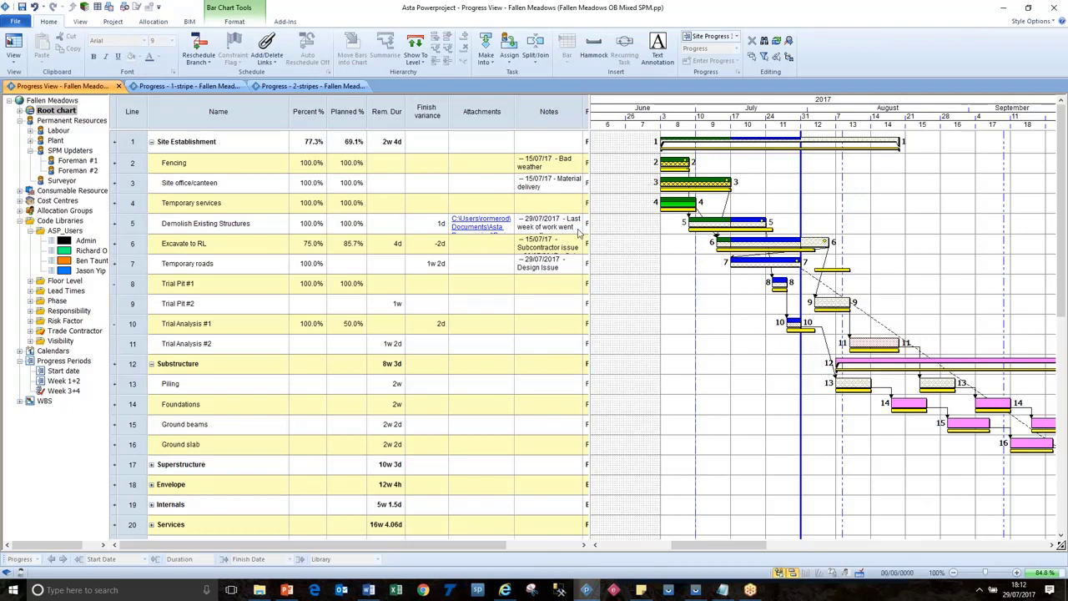
Check the date and text of the note on the Site office/canteen task.
{"action": "double_click", "coordinate": [566, 191]}
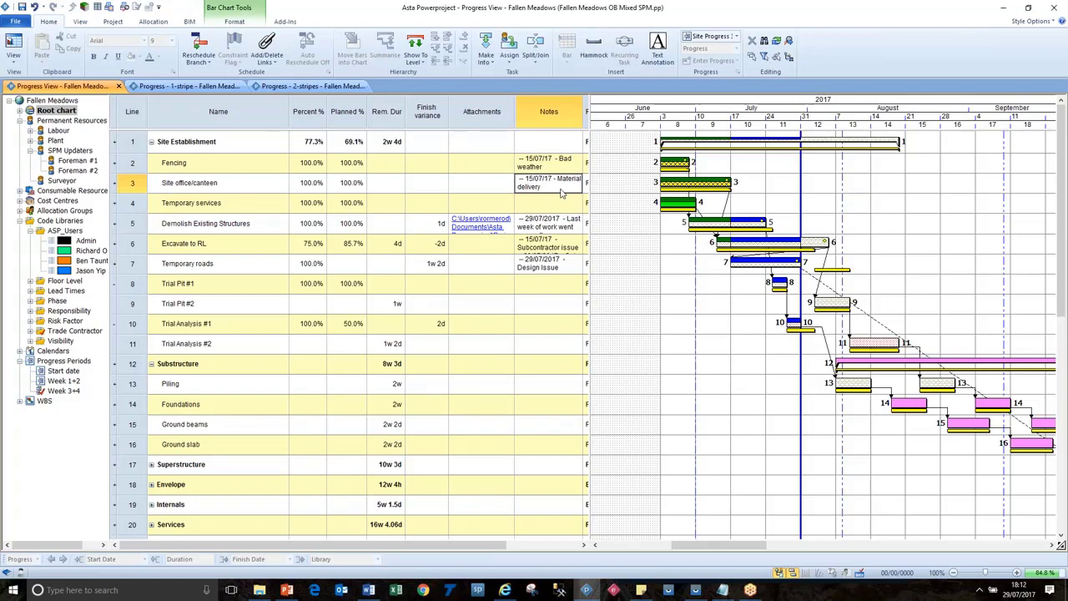
{"action": "left_click", "coordinate": [564, 186]}
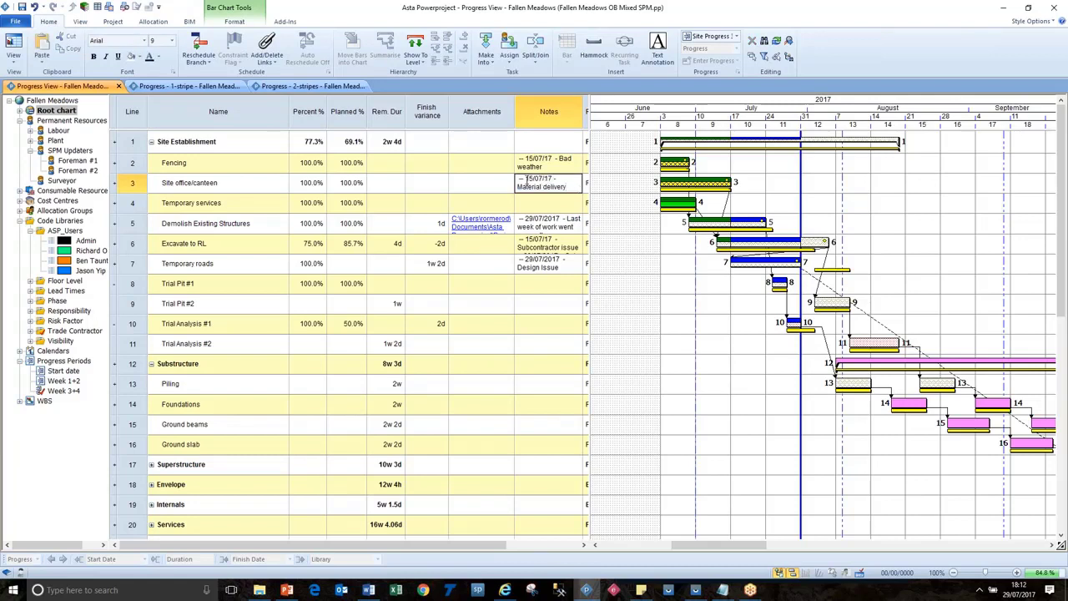
{"action": "left_click_drag", "start_coordinate": [525, 179], "coordinate": [559, 178]}
{"action": "left_click", "coordinate": [570, 186]}
{"action": "left_click", "coordinate": [666, 280]}
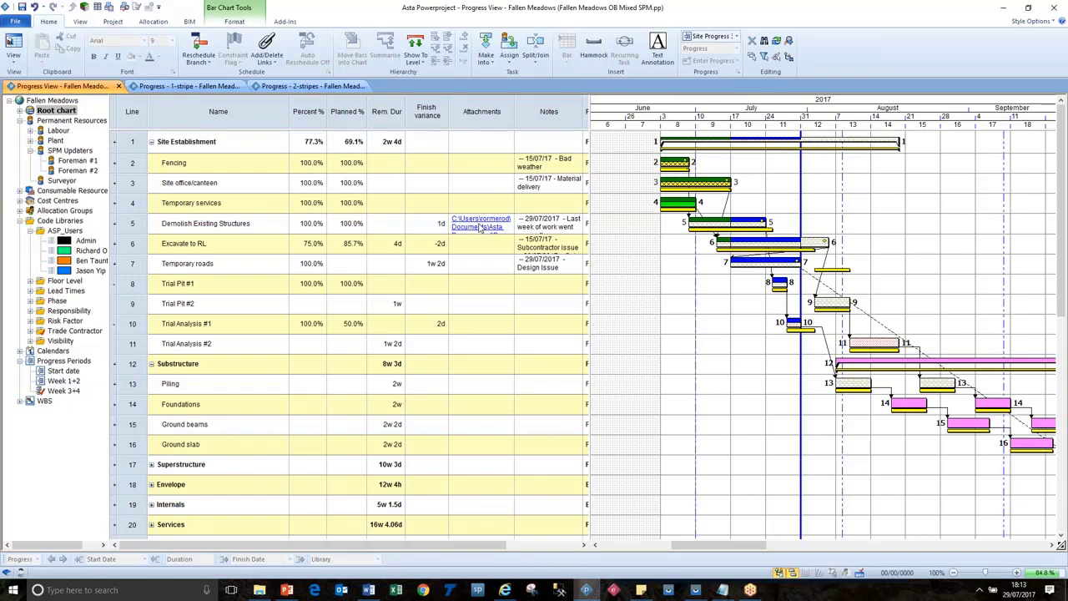
Check the Site Progress Mobile Photos storage path in the project's file location options.
{"action": "left_click", "coordinate": [15, 21]}
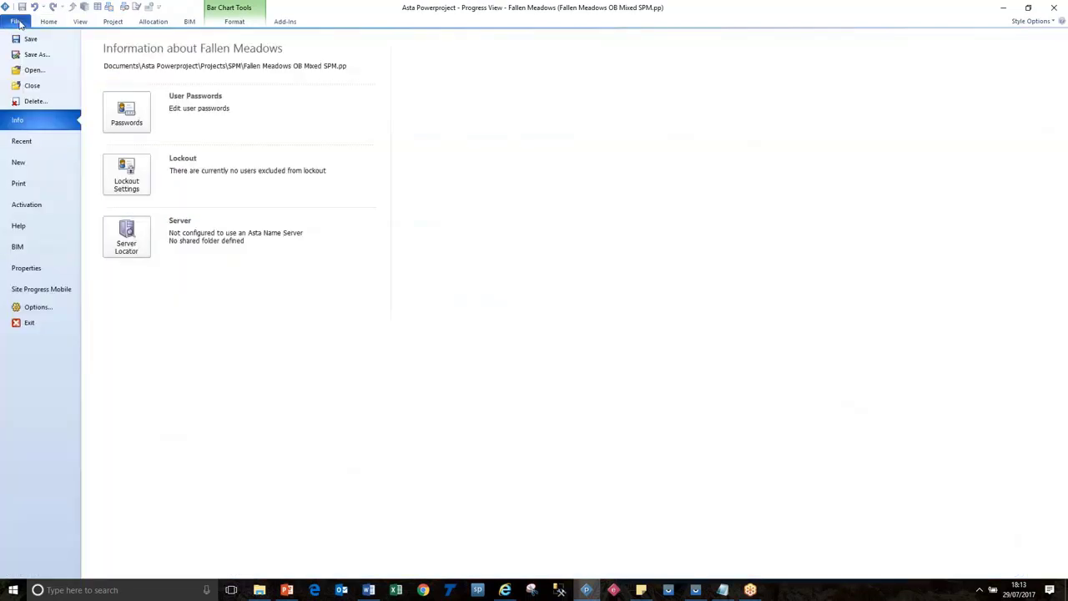
{"action": "left_click", "coordinate": [60, 307]}
{"action": "left_click", "coordinate": [568, 162]}
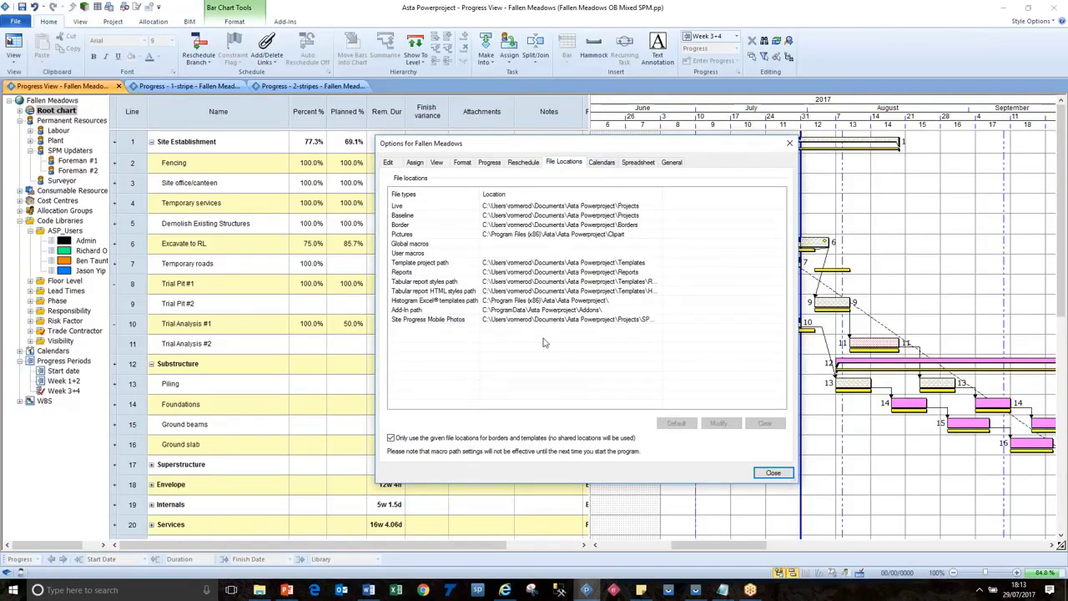
{"action": "left_click", "coordinate": [503, 322]}
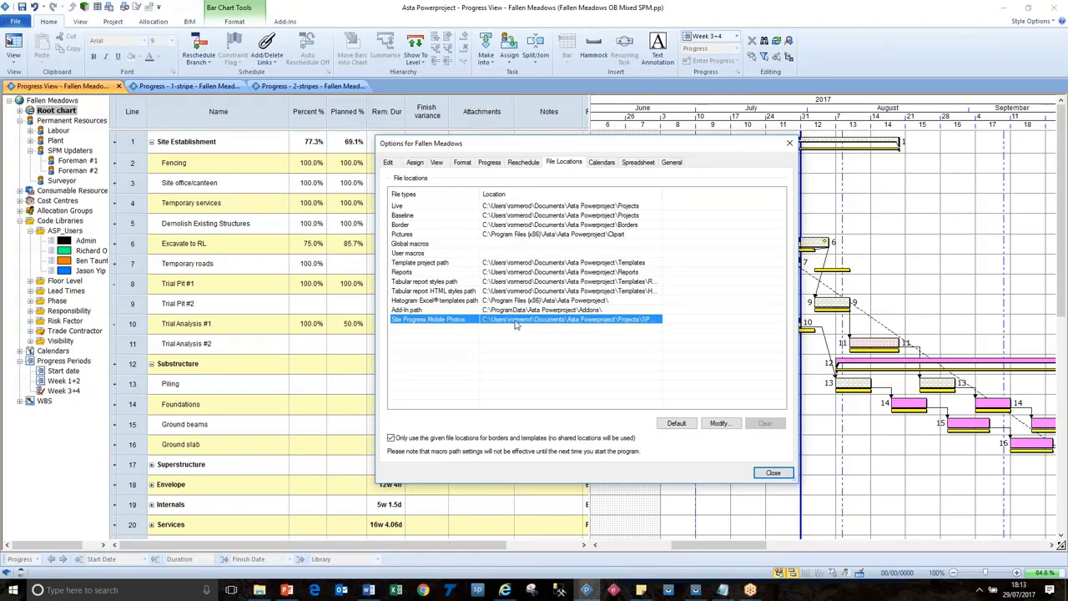
{"action": "left_click", "coordinate": [773, 472]}
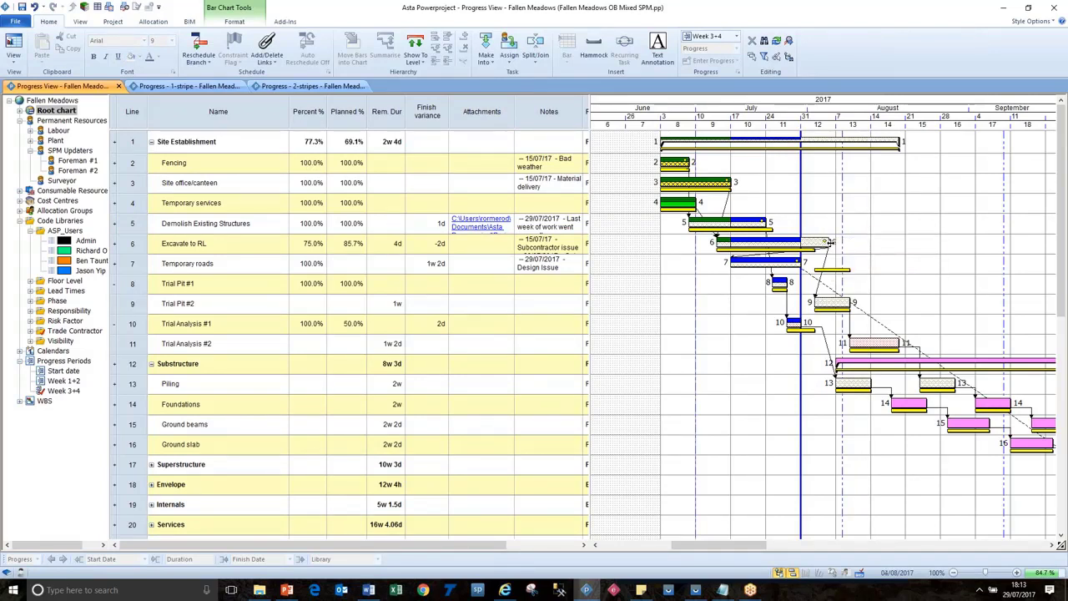
Shorten the Excavate to RL bar to 3d remaining duration and reschedule the project to the Week 3+4 progress entry period.
{"action": "left_click_drag", "start_coordinate": [828, 242], "coordinate": [823, 248]}
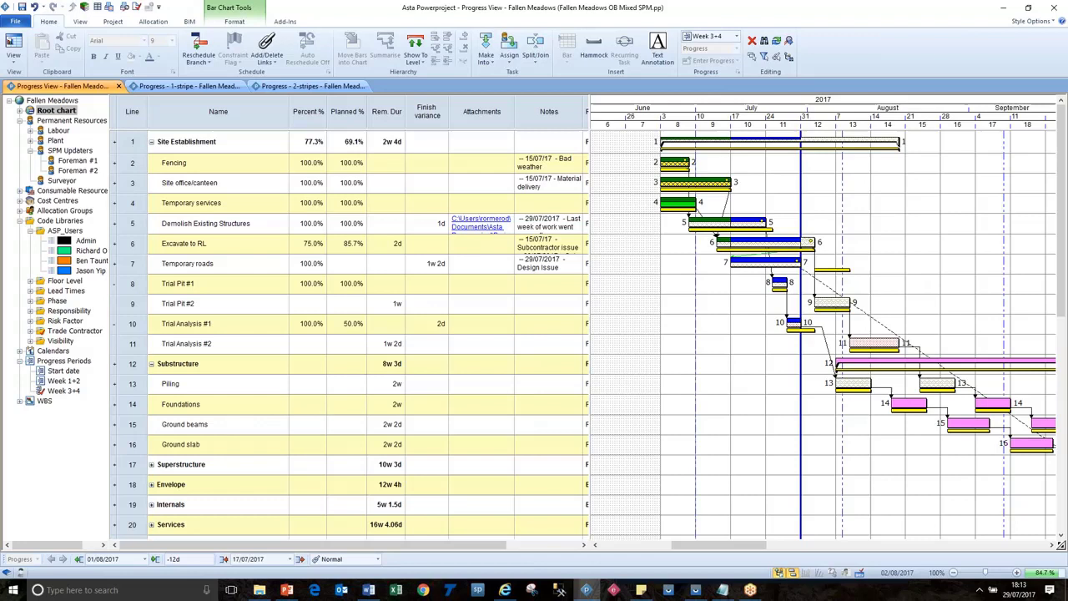
{"action": "left_click_drag", "start_coordinate": [816, 242], "coordinate": [824, 243]}
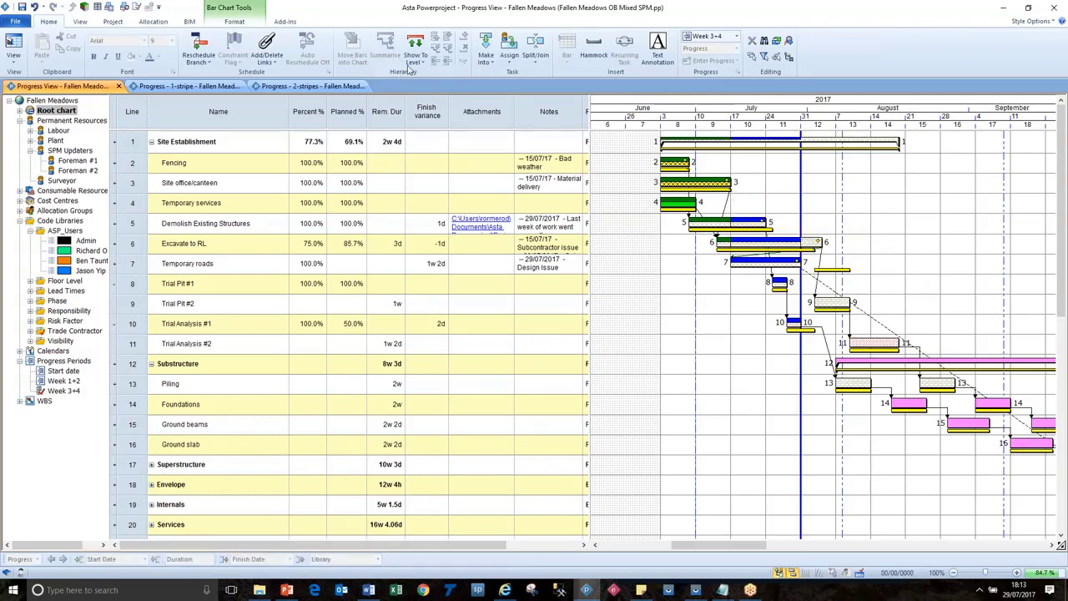
{"action": "left_click", "coordinate": [197, 47]}
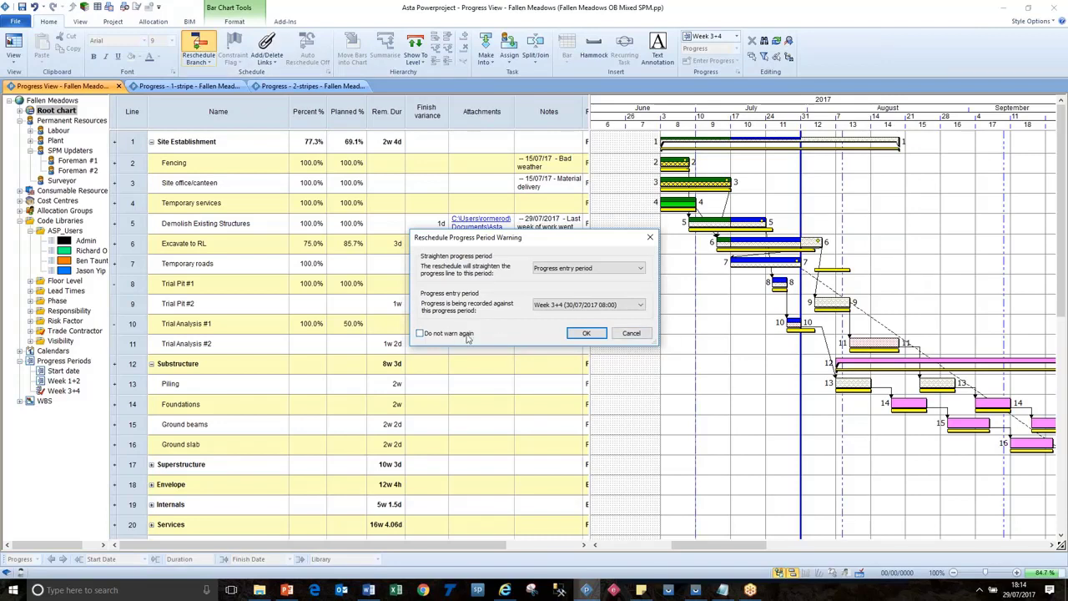
{"action": "left_click", "coordinate": [586, 333]}
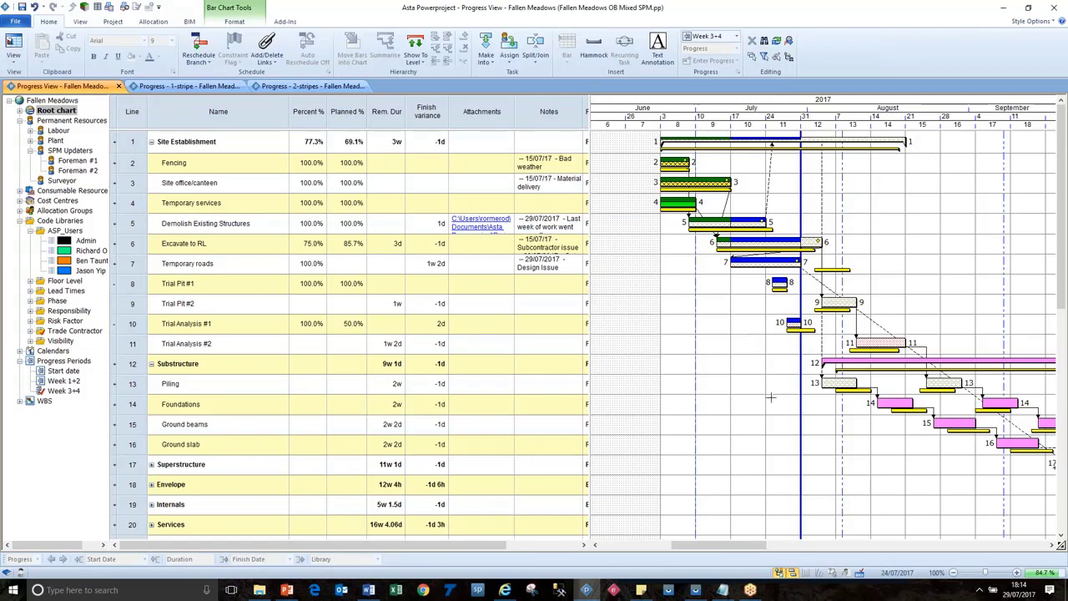
{"action": "double_click", "coordinate": [244, 259]}
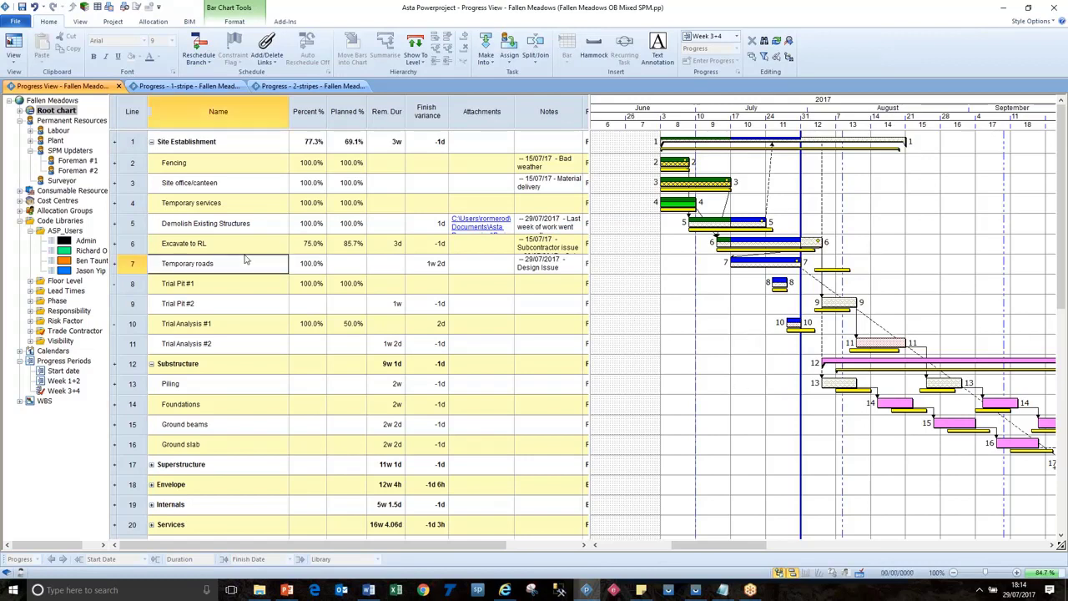
{"action": "key", "text": "Up"}
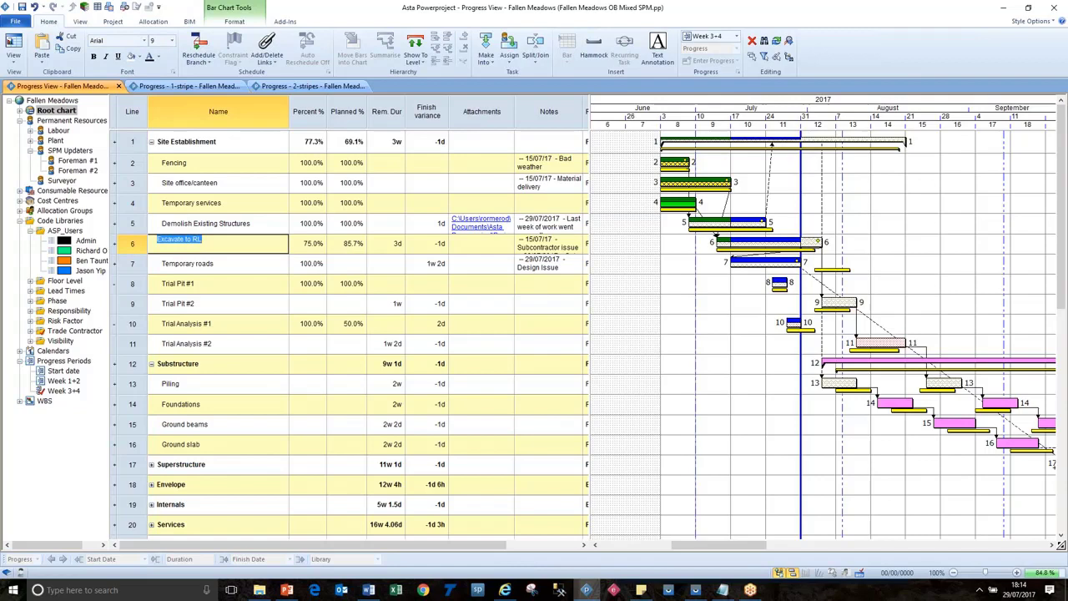
{"action": "left_click", "coordinate": [705, 321]}
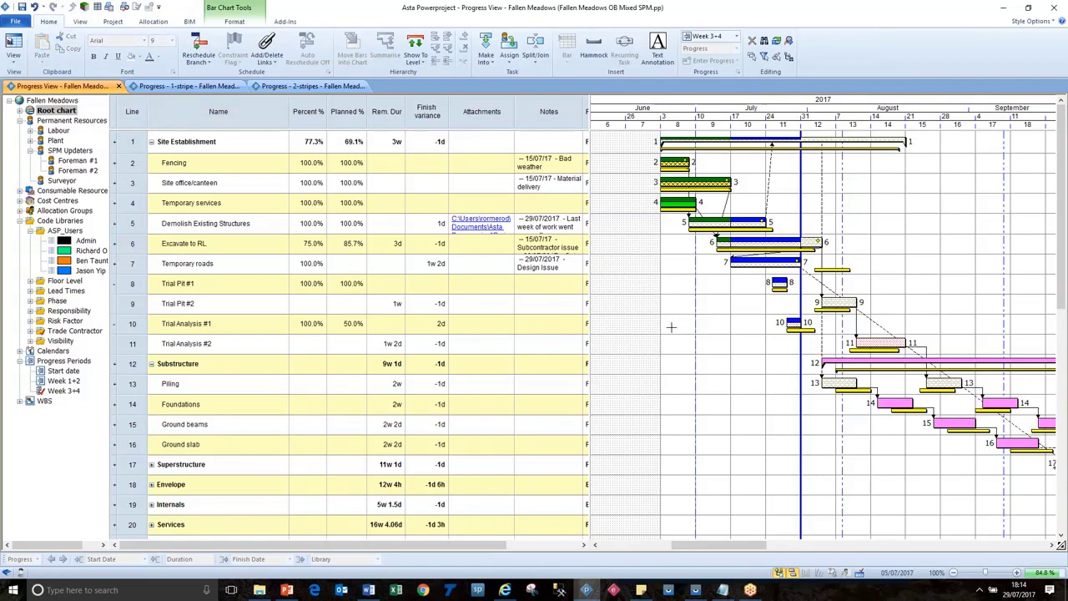
{"action": "left_click_drag", "start_coordinate": [731, 545], "coordinate": [741, 546]}
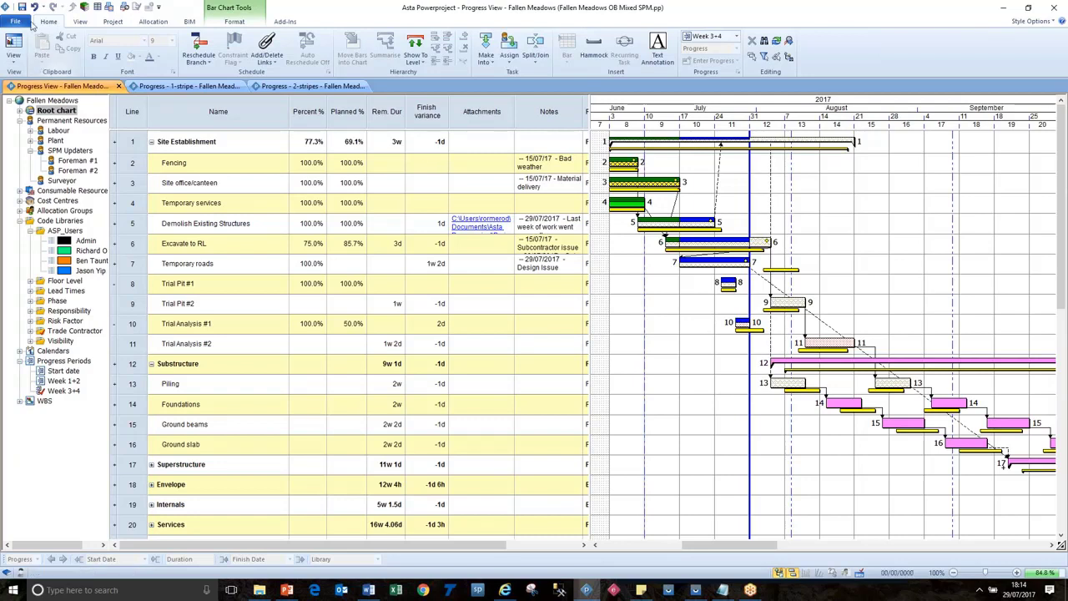
Save the Fallen Meadows project, view the Site Progress Mobile Overview slide in PowerPoint, and return to Asta Powerproject.
{"action": "left_click", "coordinate": [22, 8]}
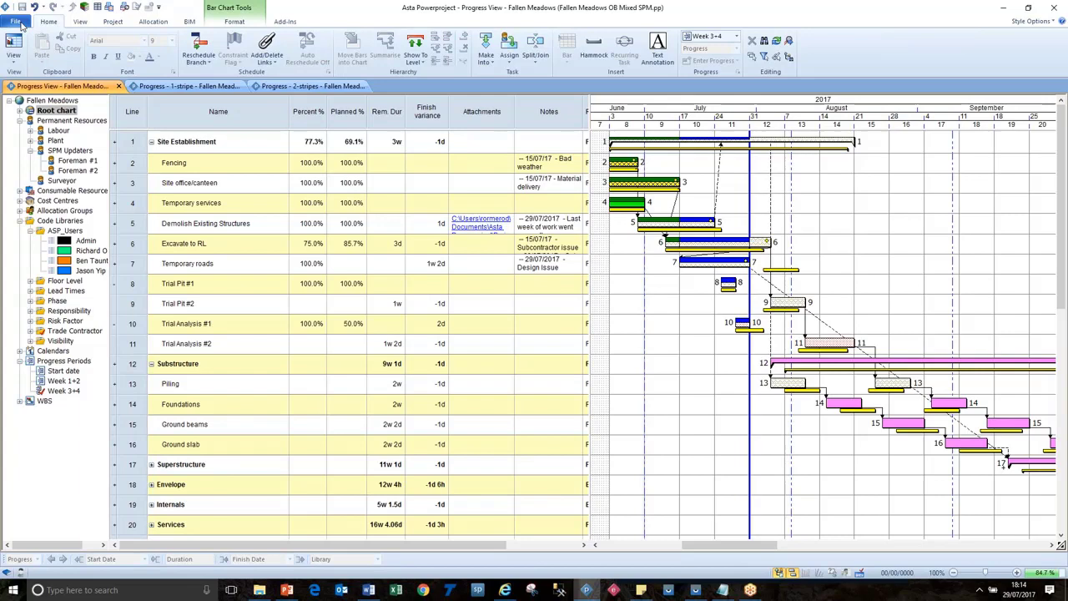
{"action": "key", "text": "alt+Tab"}
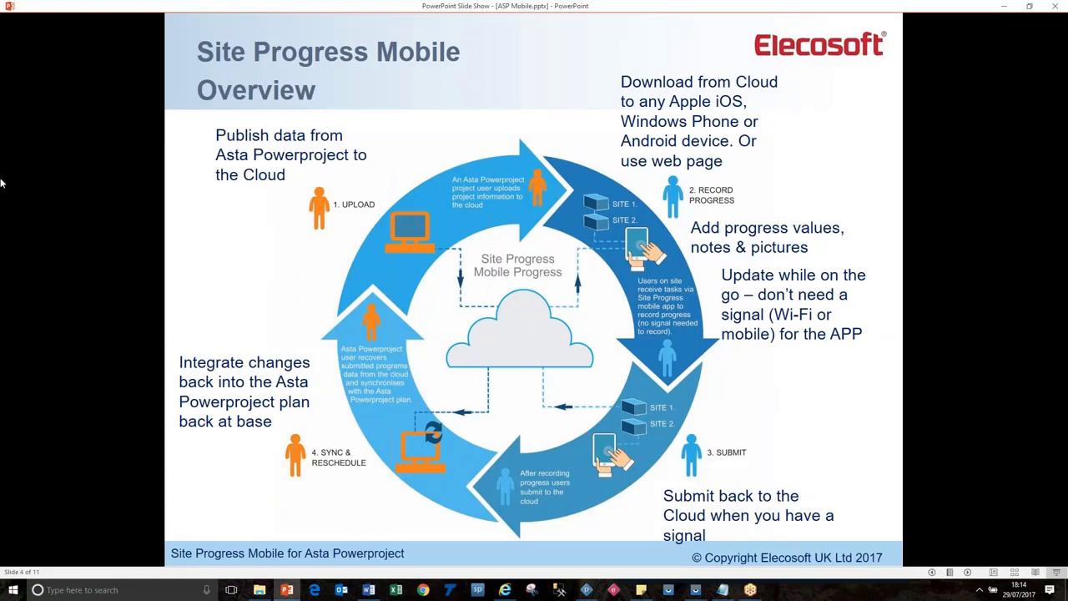
{"action": "left_click", "coordinate": [586, 589]}
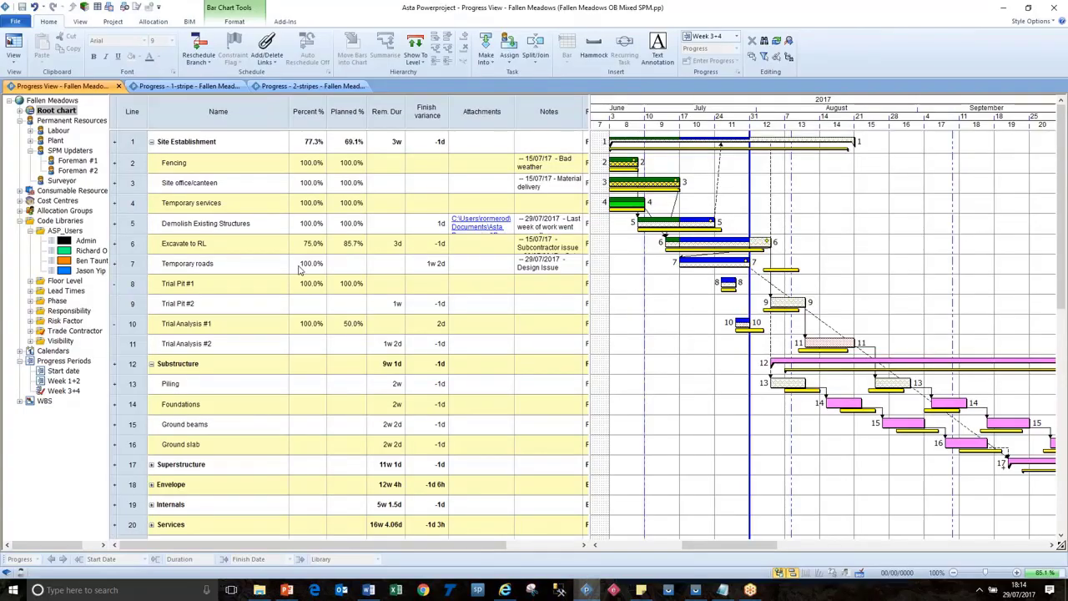
Review the Site Progress Mobile login details and its import, export and notes settings without changing them.
{"action": "left_click", "coordinate": [19, 21]}
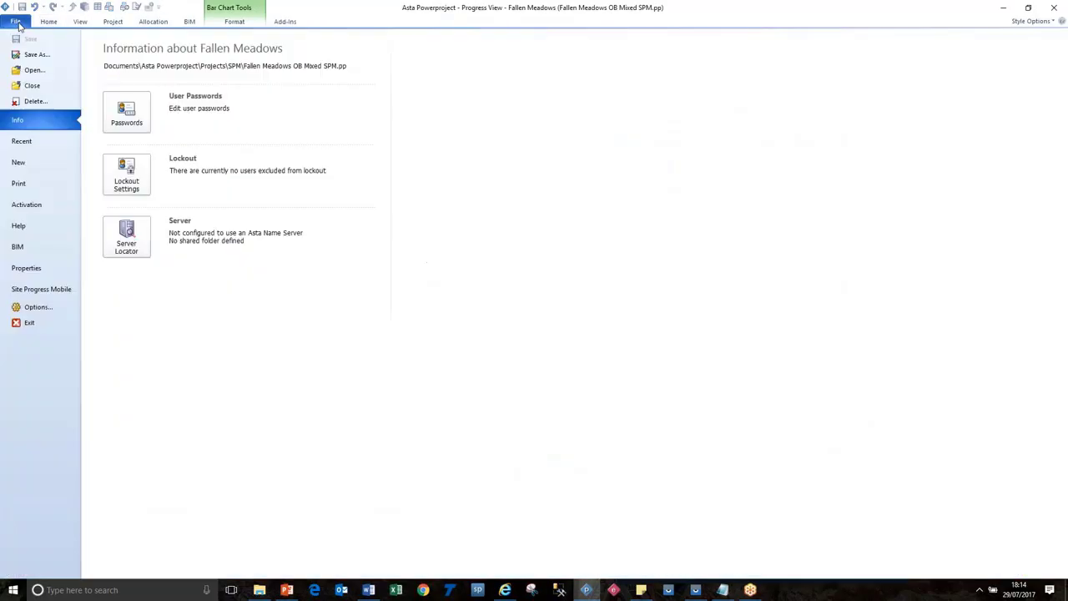
{"action": "left_click", "coordinate": [61, 292]}
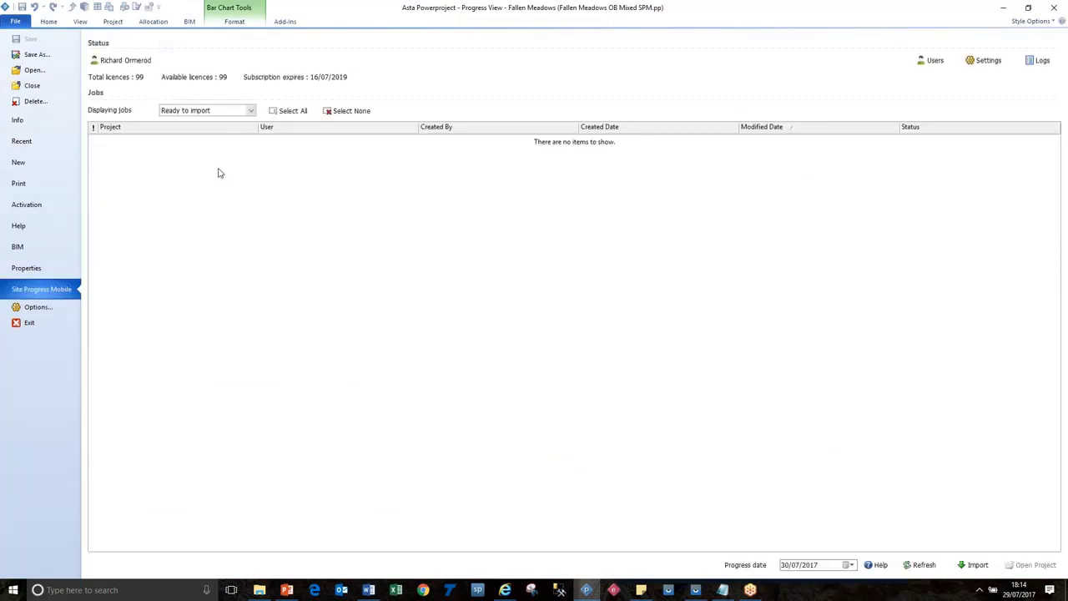
{"action": "left_click", "coordinate": [124, 62]}
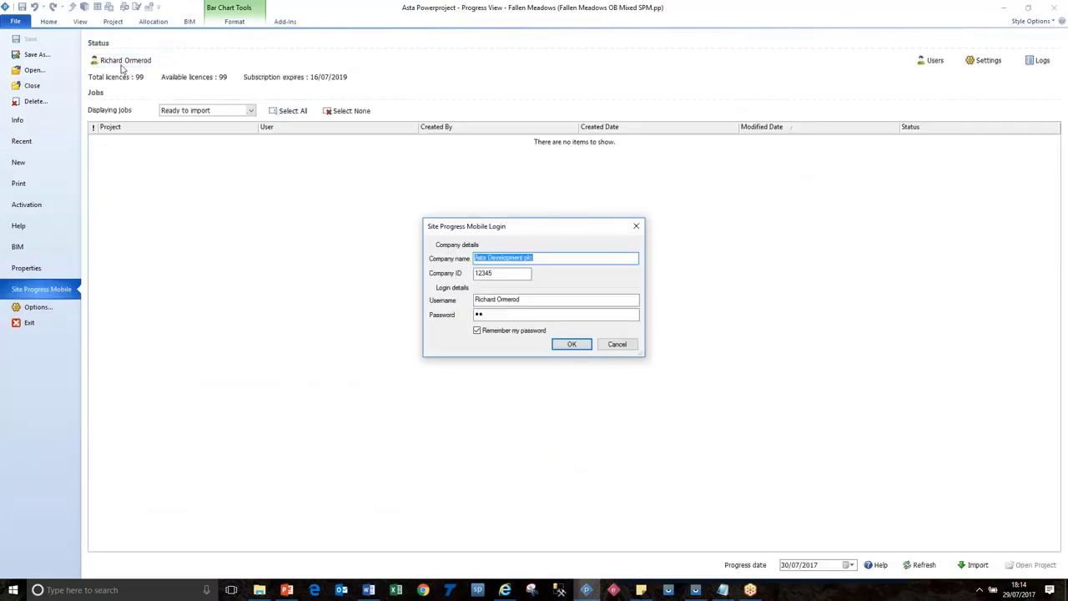
{"action": "left_click", "coordinate": [617, 343]}
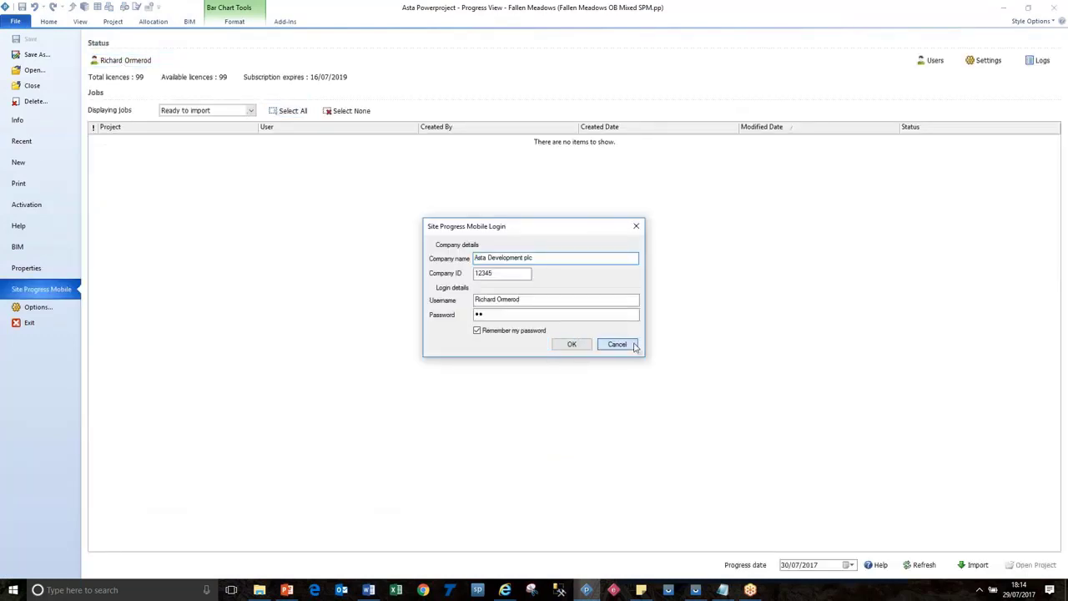
{"action": "left_click", "coordinate": [983, 61]}
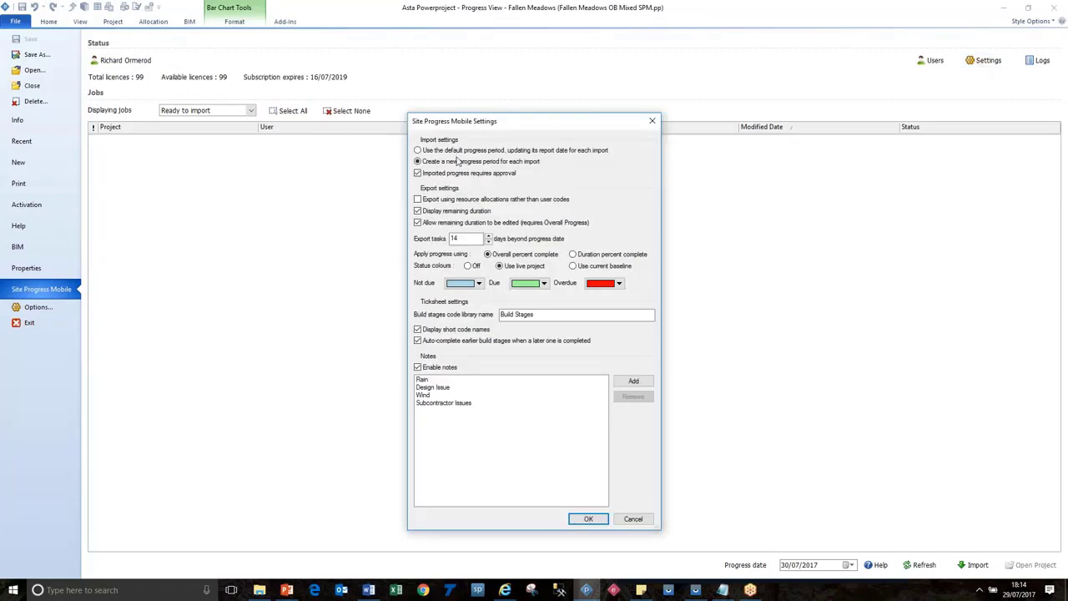
{"action": "left_click", "coordinate": [633, 519]}
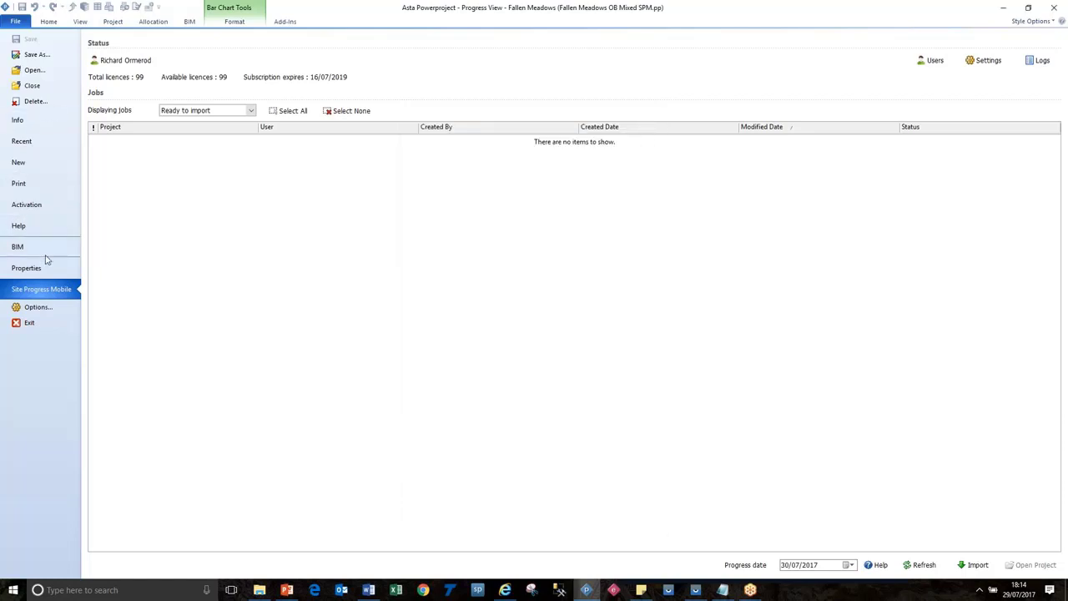
Review the Site Progress Mobile Photos folder among the project's file locations.
{"action": "left_click", "coordinate": [36, 307]}
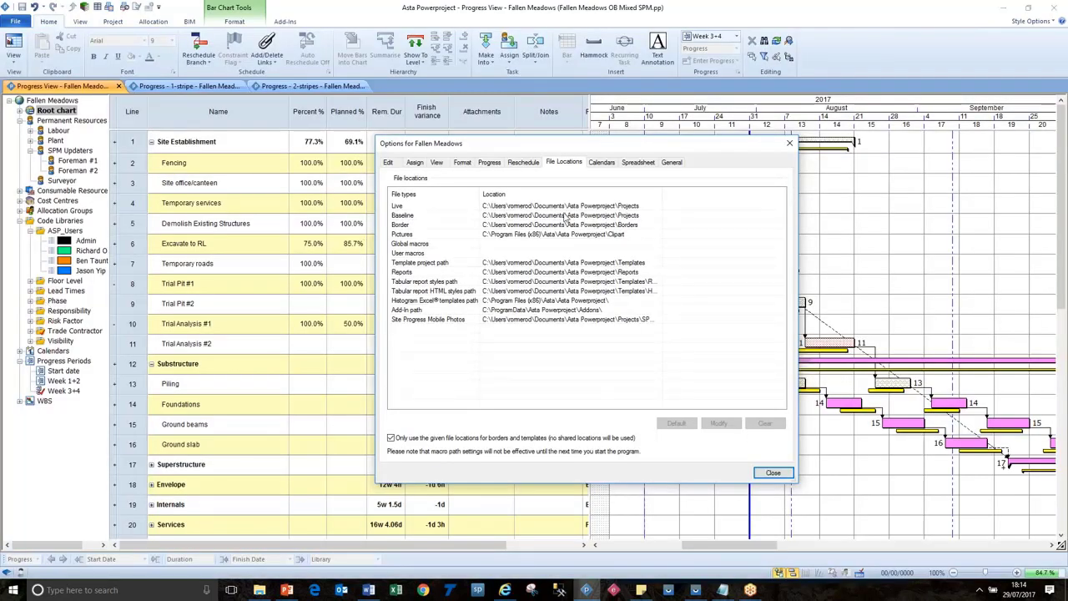
{"action": "left_click", "coordinate": [530, 320]}
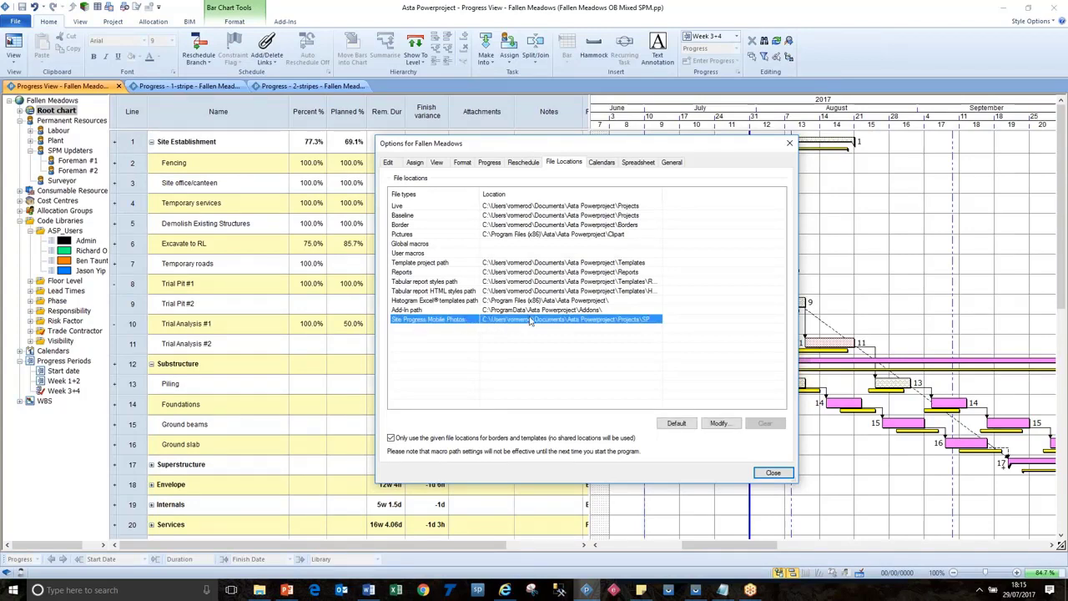
{"action": "left_click", "coordinate": [772, 473]}
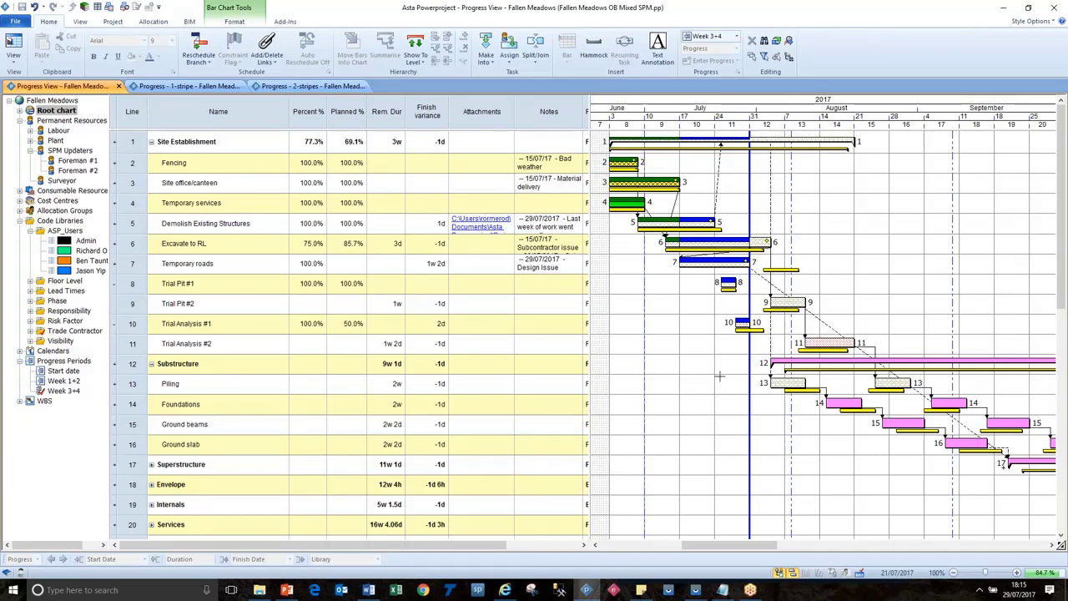
Check the Projects list on the Site Progress website in Internet Explorer and in the mirrored phone app.
{"action": "left_click", "coordinate": [505, 590]}
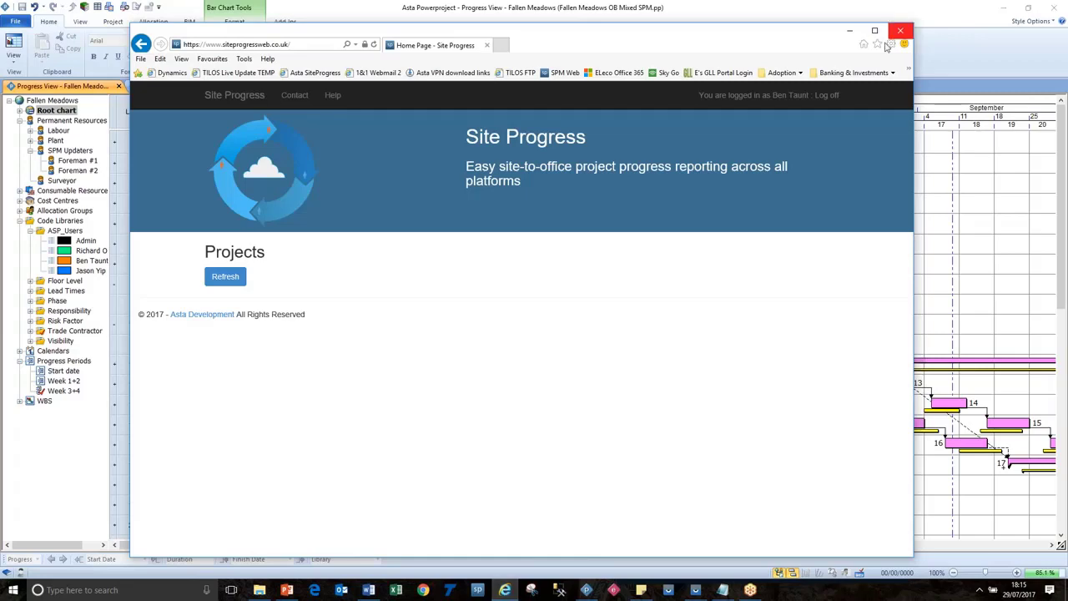
{"action": "left_click", "coordinate": [849, 30]}
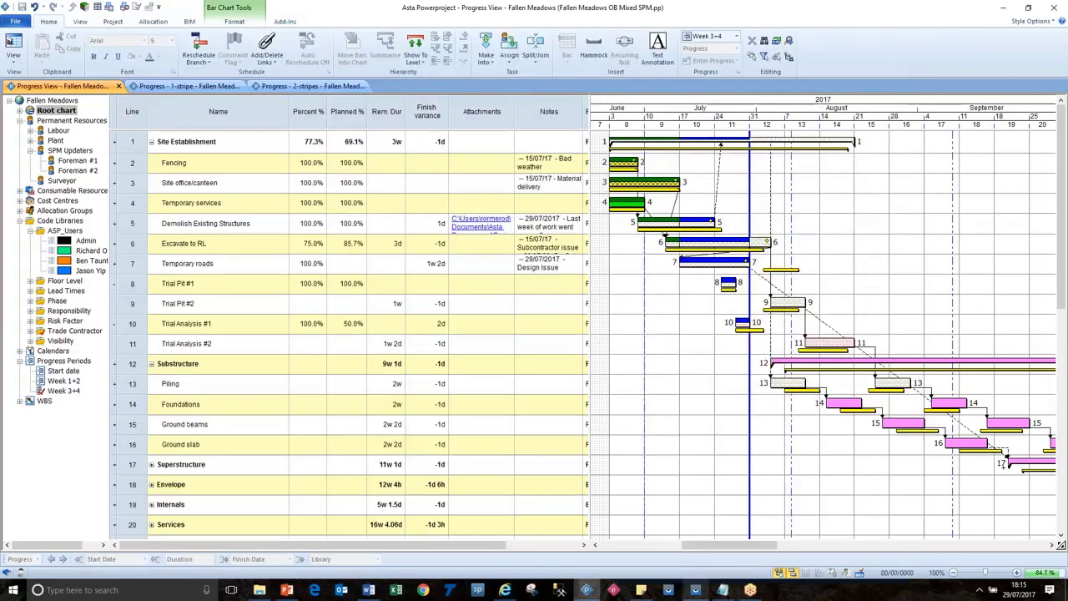
{"action": "left_click", "coordinate": [694, 589]}
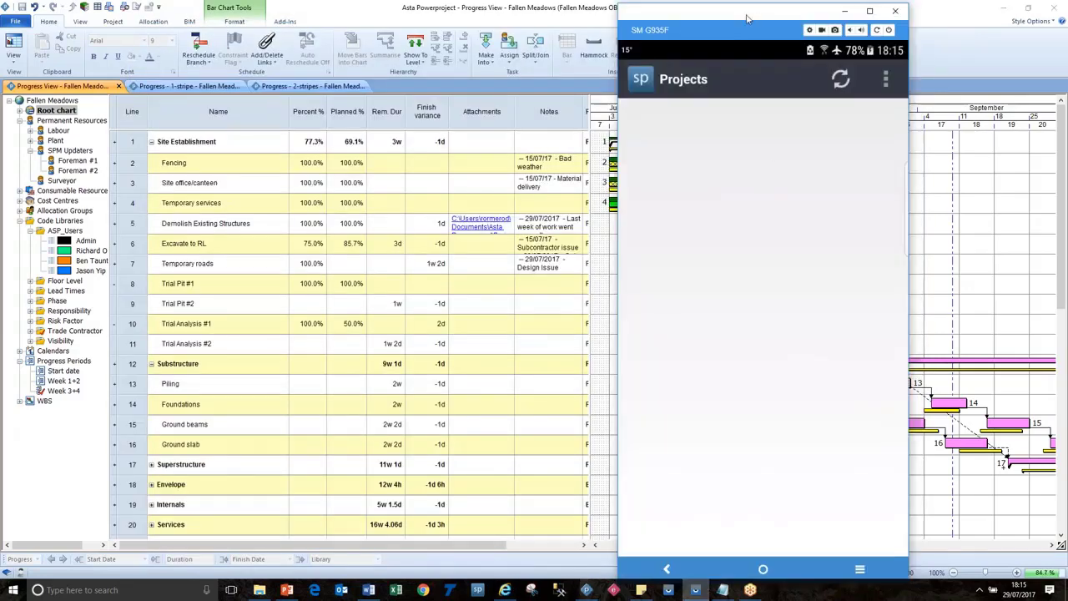
{"action": "left_click_drag", "start_coordinate": [749, 18], "coordinate": [507, 29]}
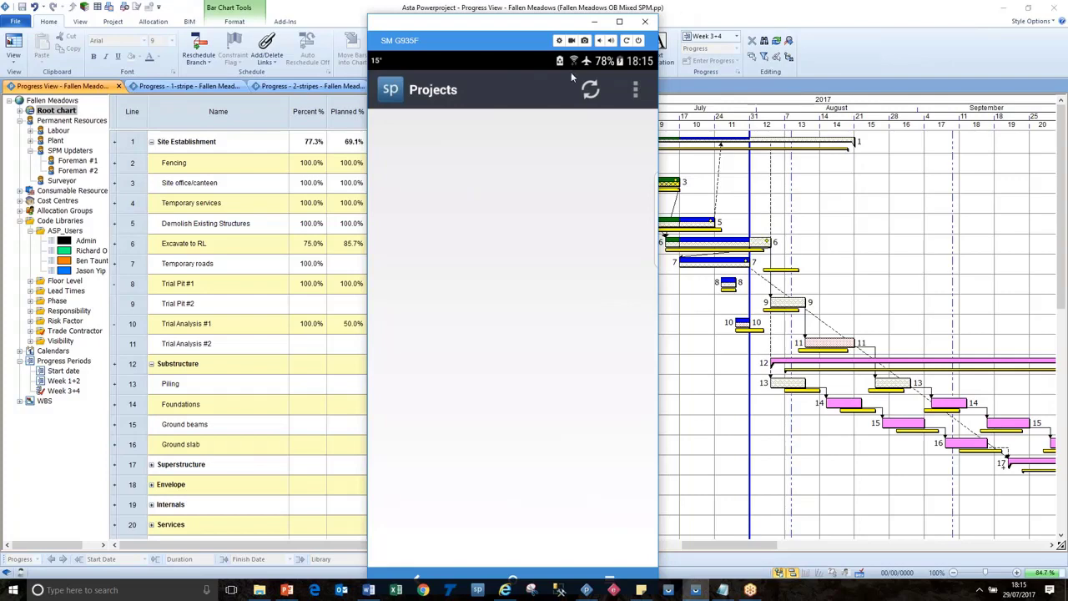
{"action": "left_click", "coordinate": [684, 23]}
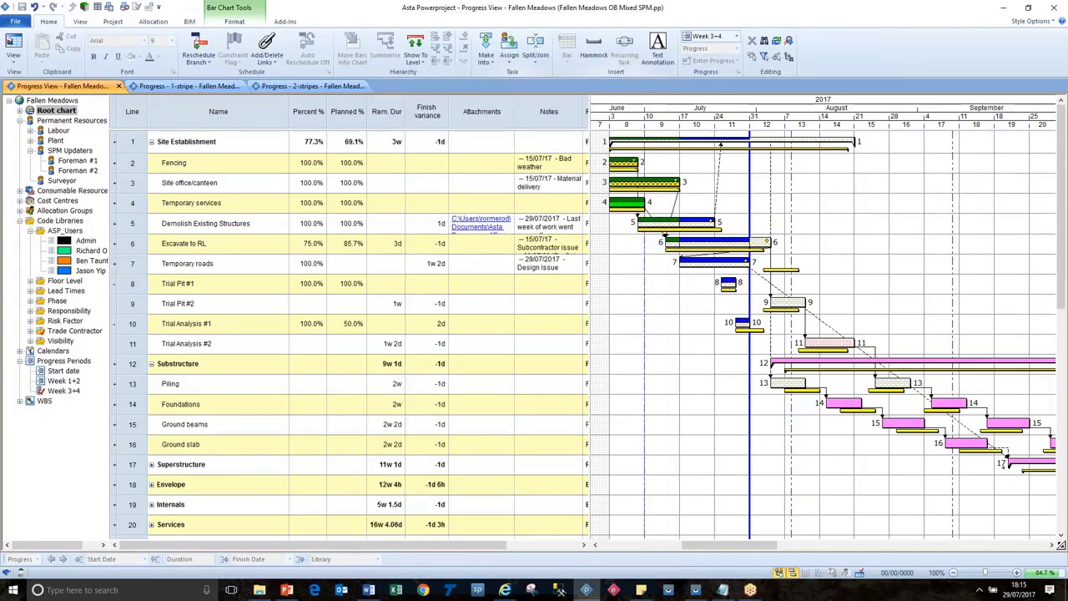
Close the Fallen Meadows project.
{"action": "left_click", "coordinate": [18, 23]}
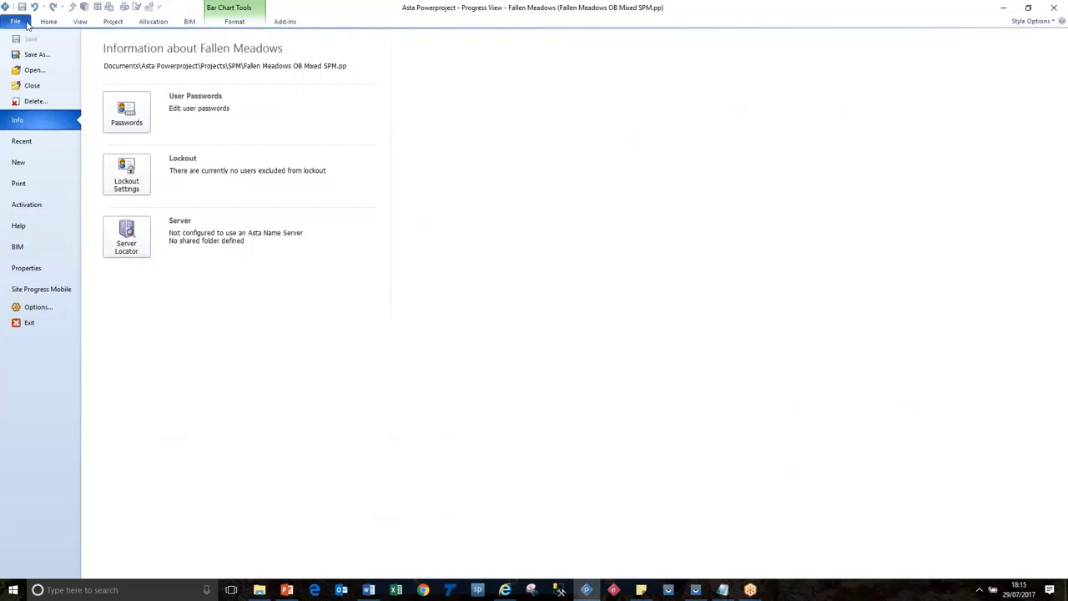
{"action": "left_click", "coordinate": [38, 85]}
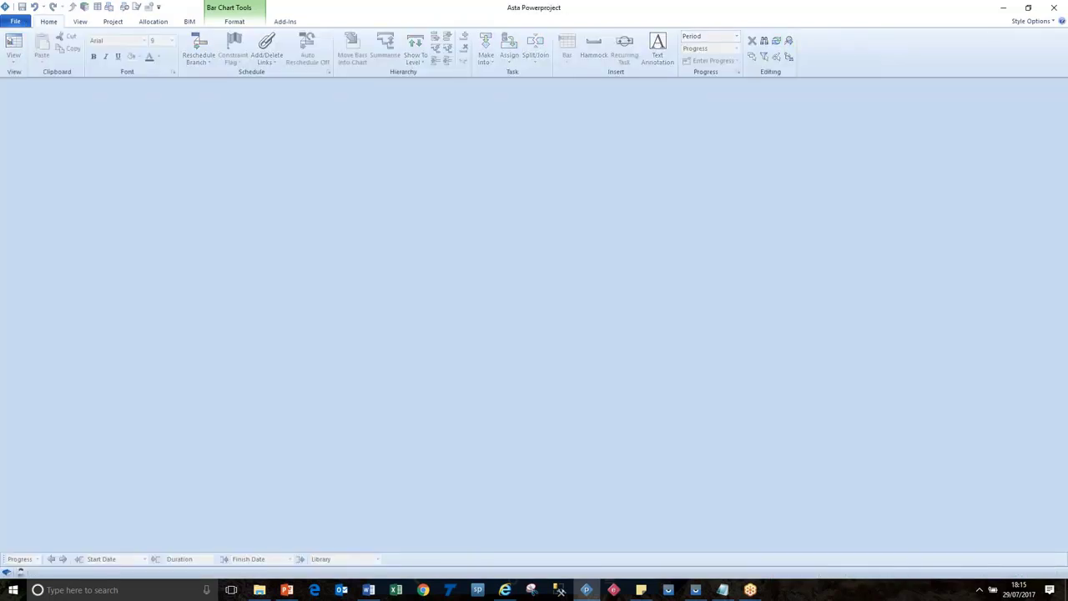